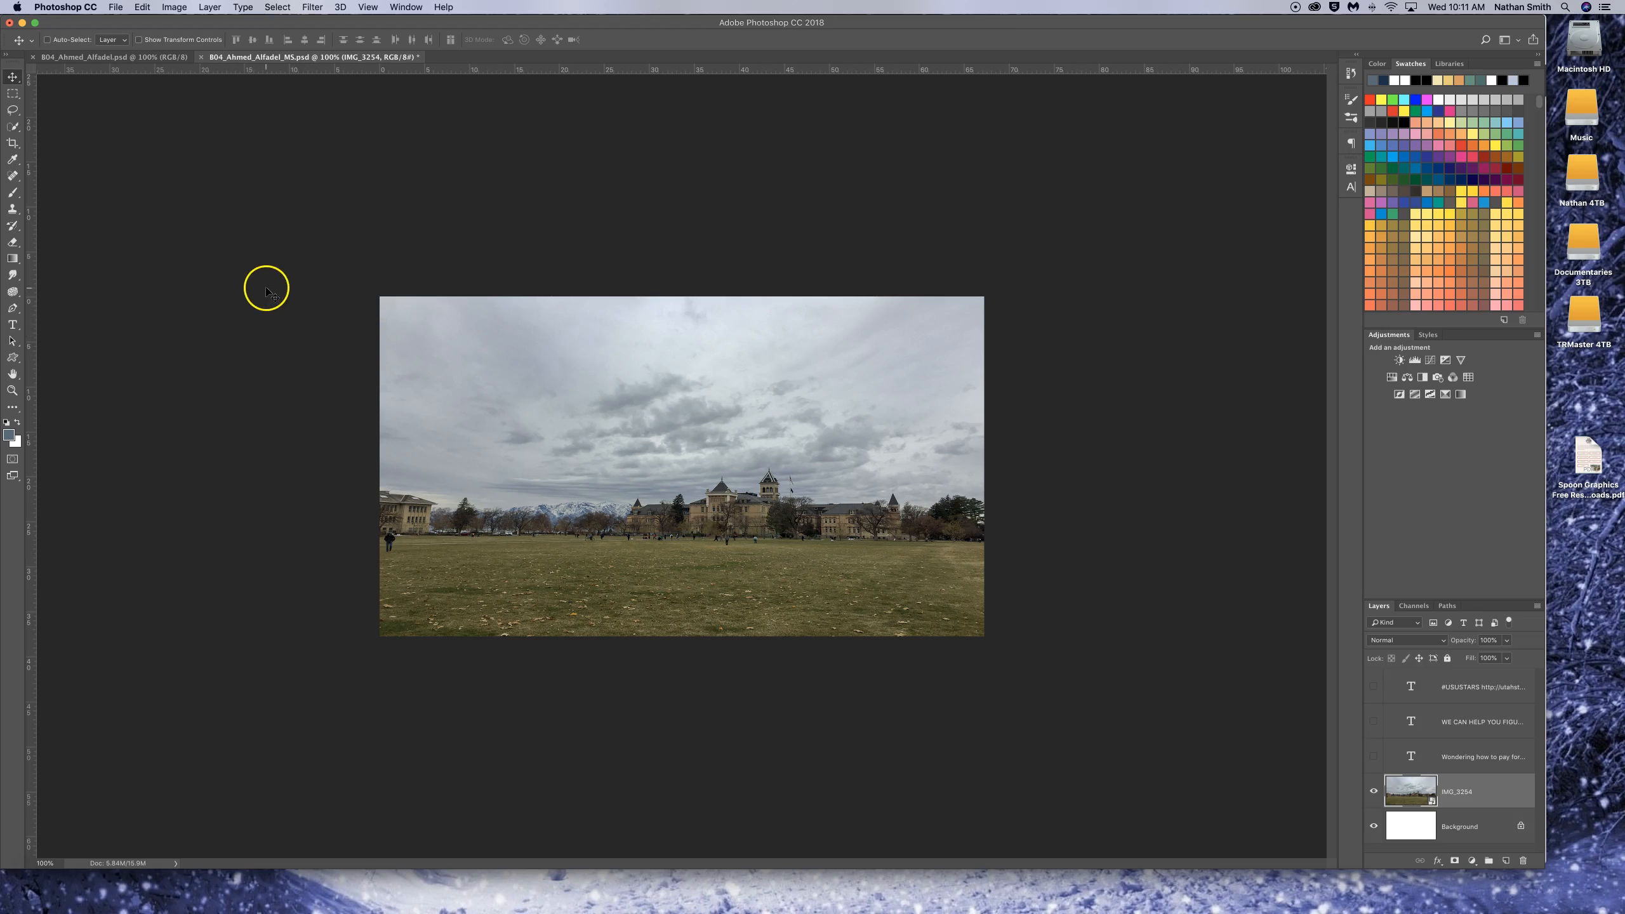
- Straighten the campus photo with the Crop tool, using a straighten line along the horizon, and apply the crop
left_click(12, 143)
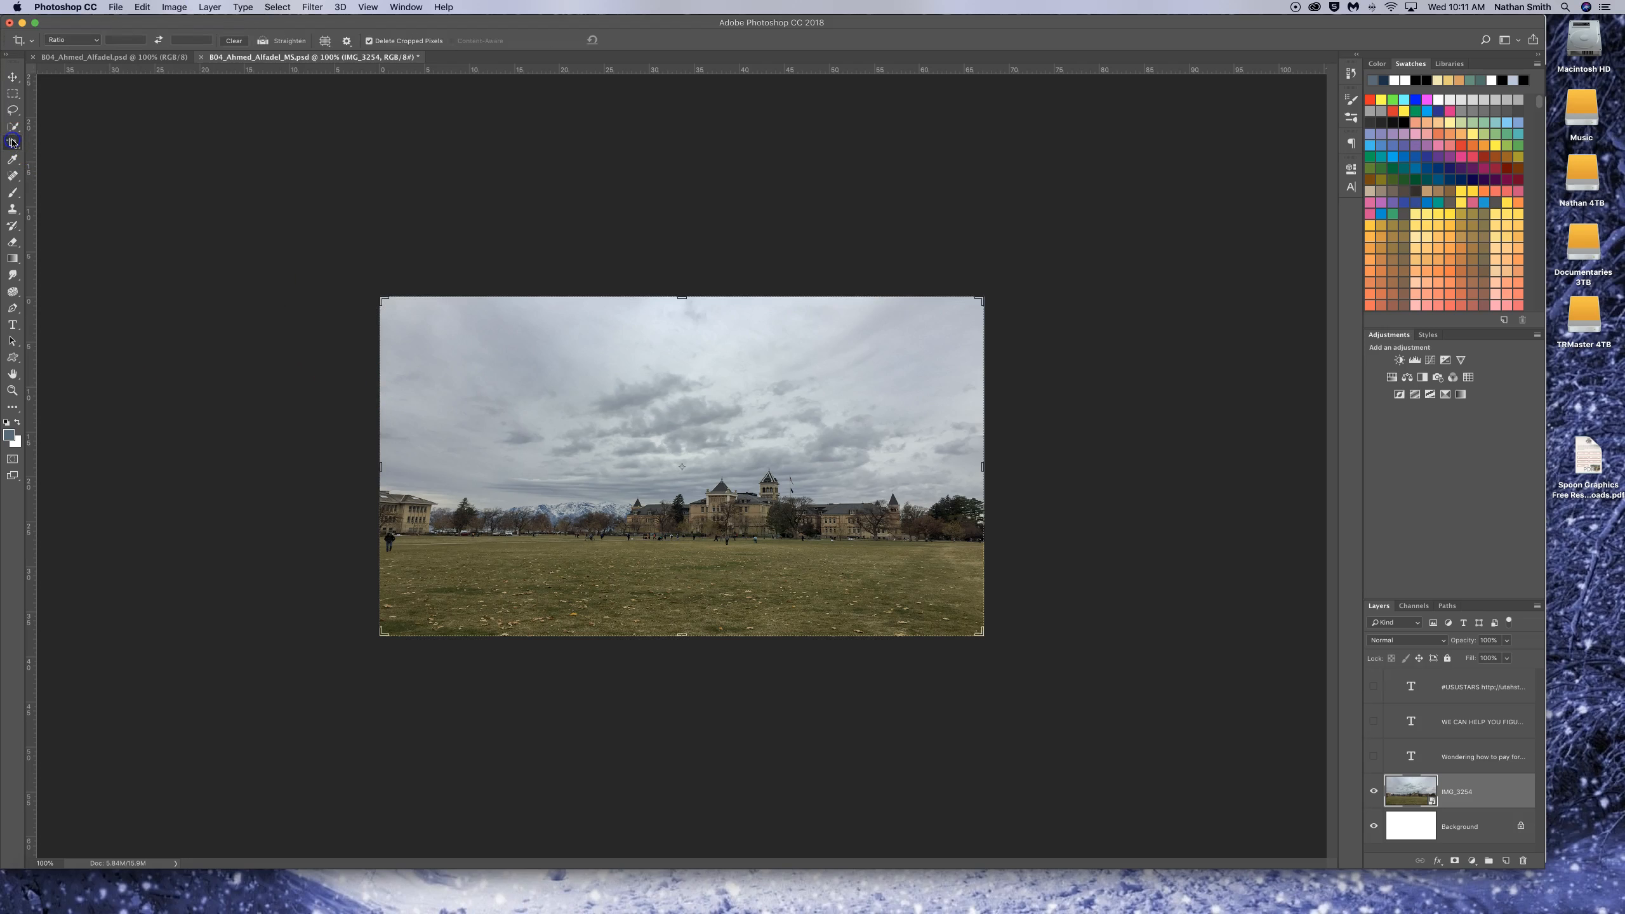
left_click(279, 41)
left_click_drag(428, 531, 992, 541)
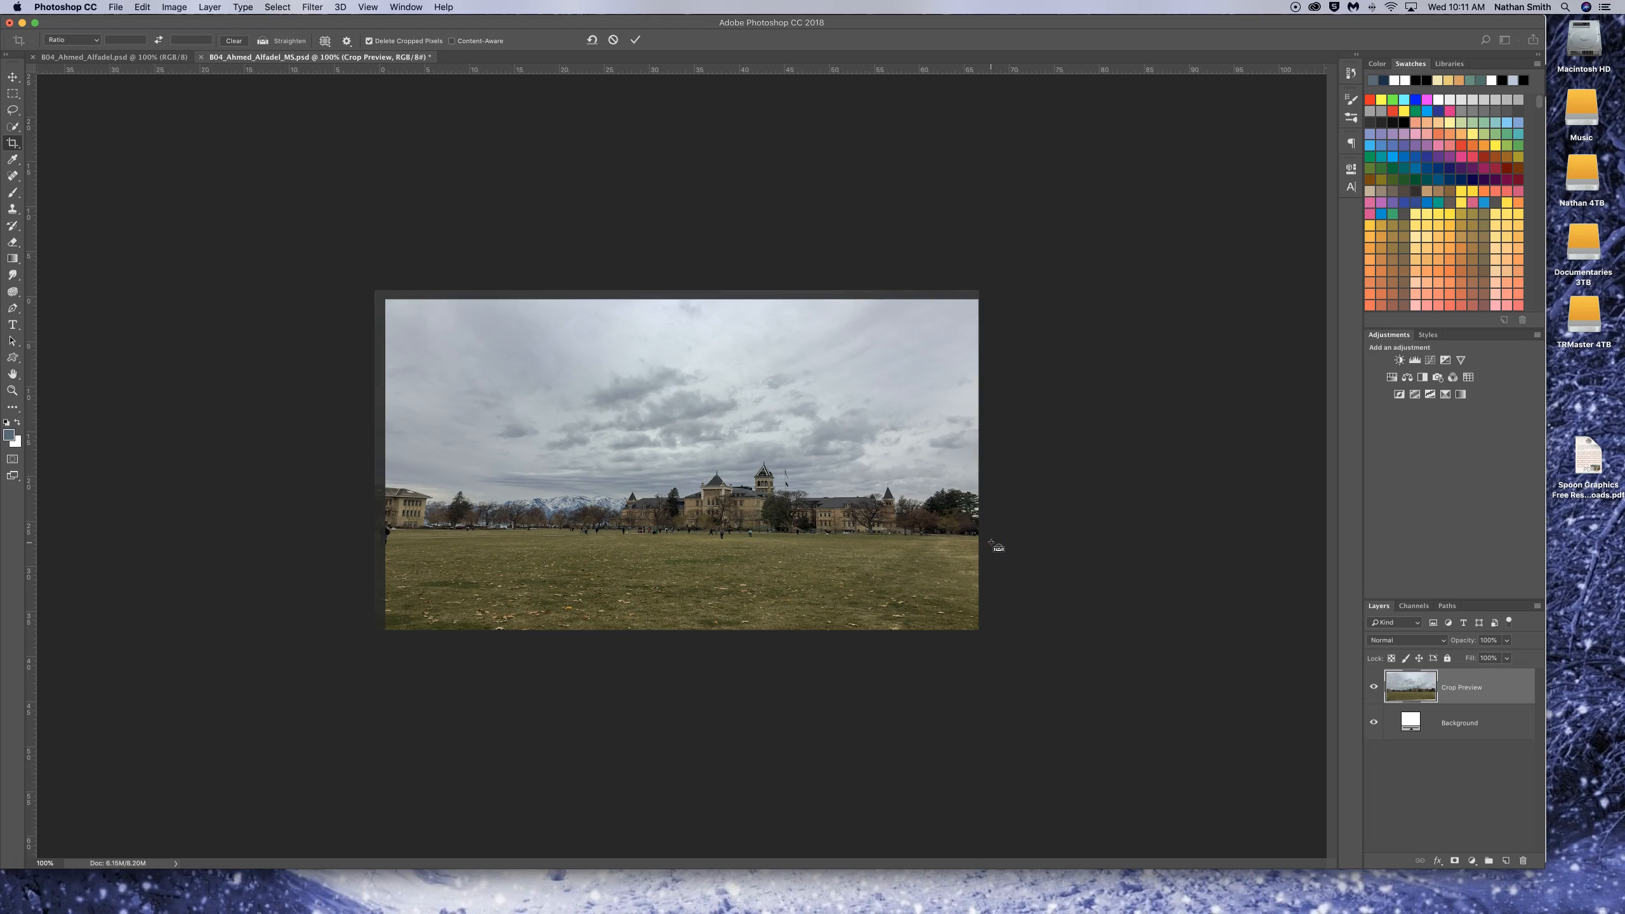
left_click(996, 545)
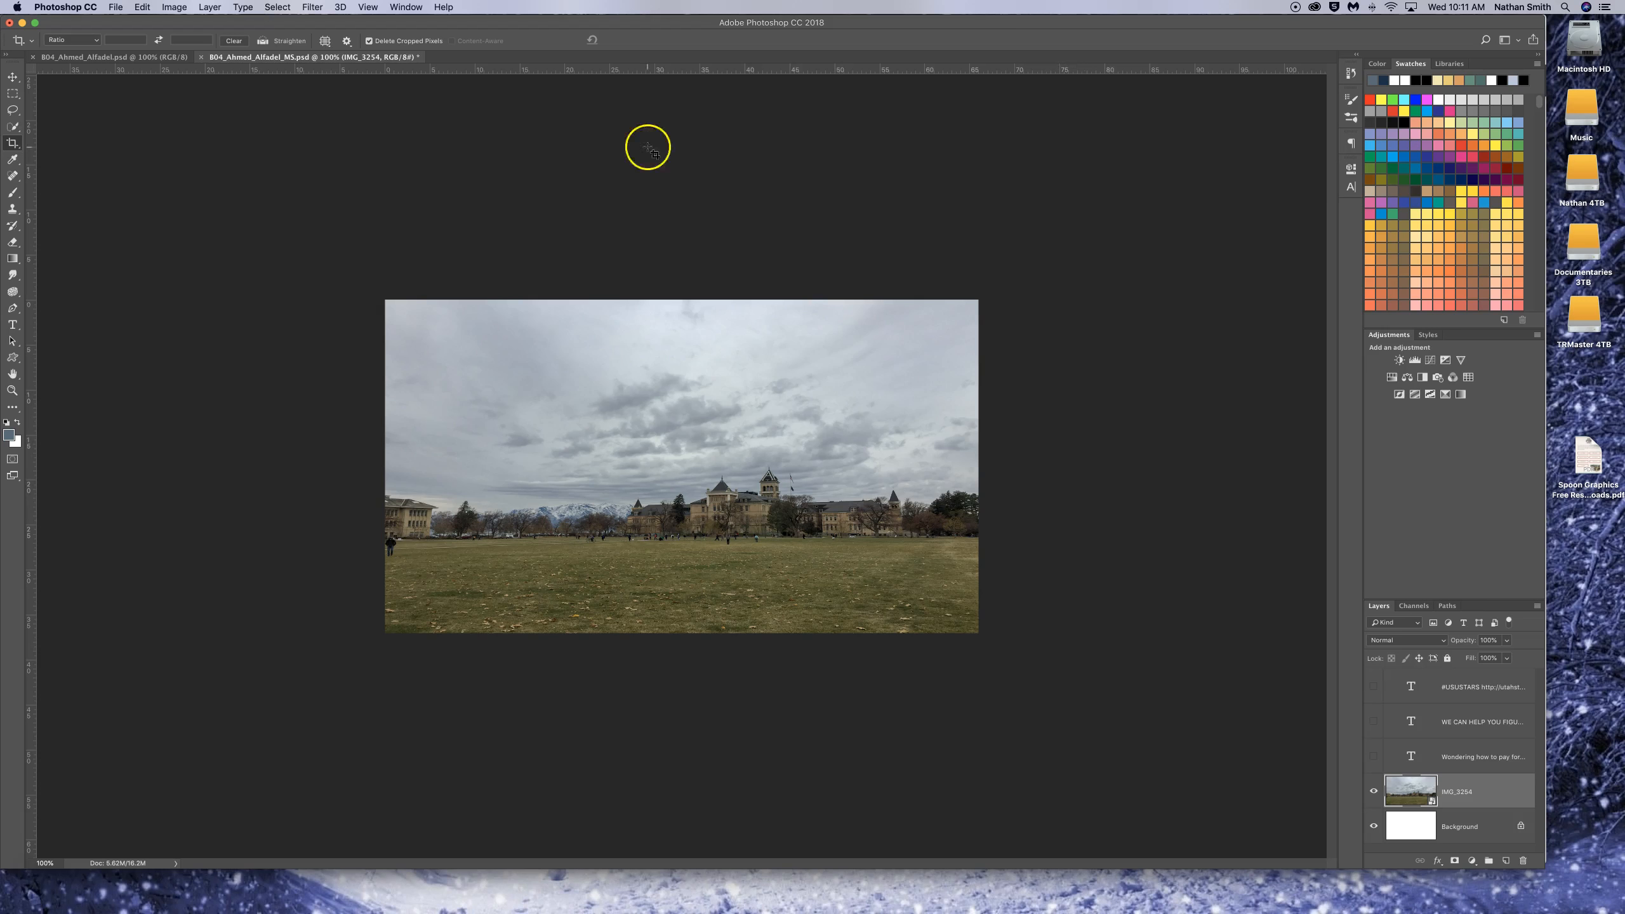
- Open the Camera Raw Filter on the IMG_3254 layer and apply the automatic tone adjustments
left_click(311, 6)
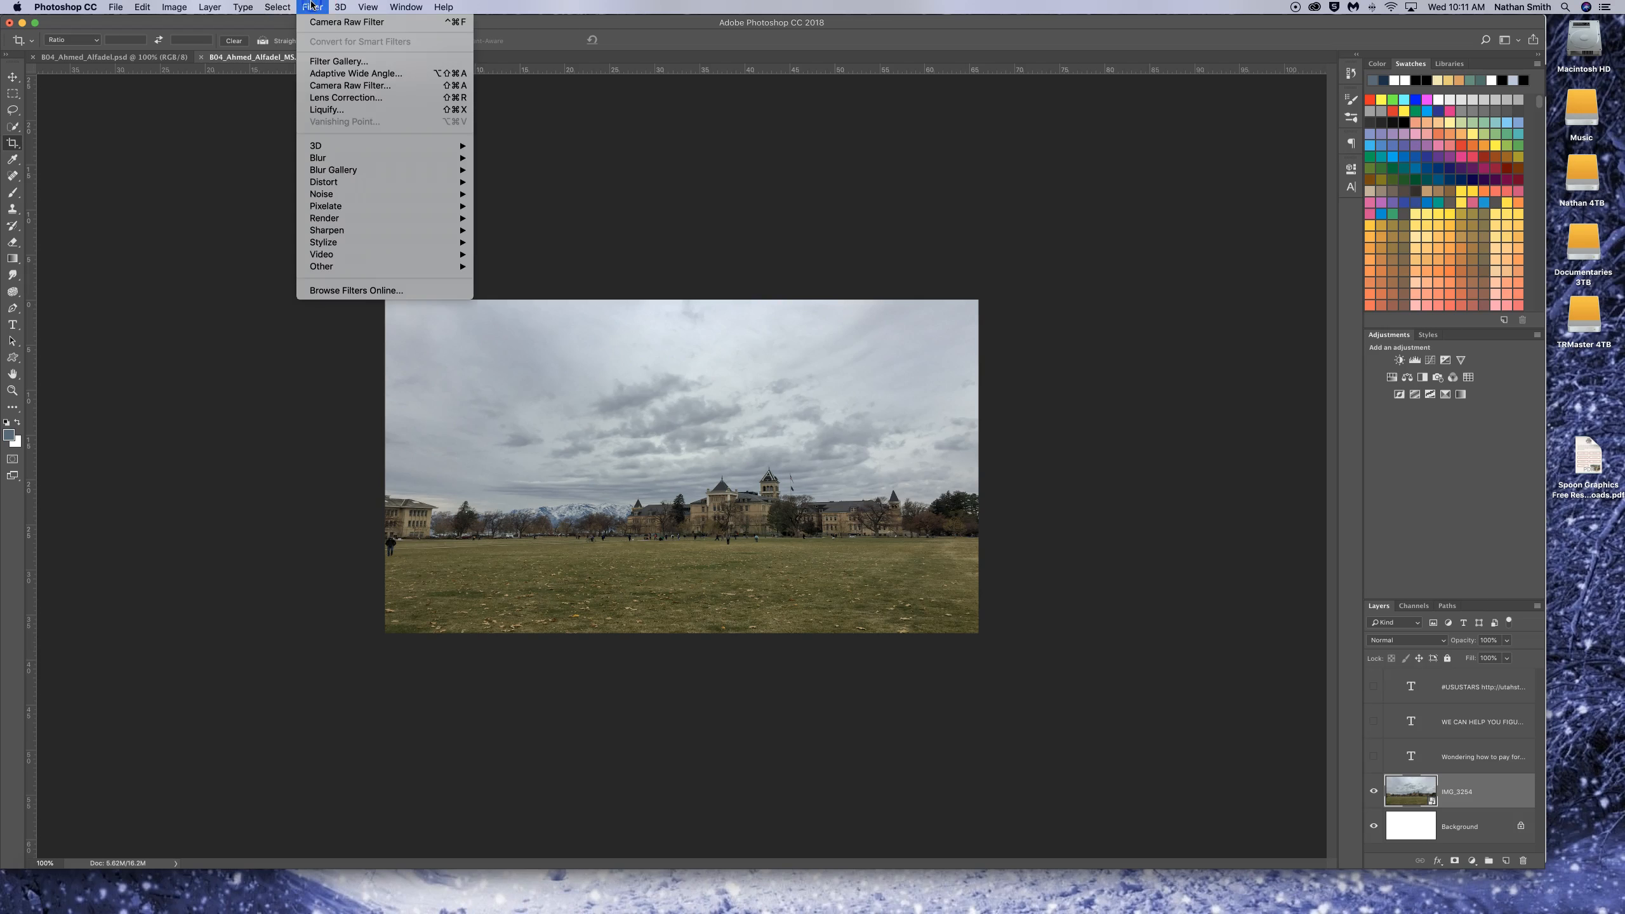
left_click(338, 85)
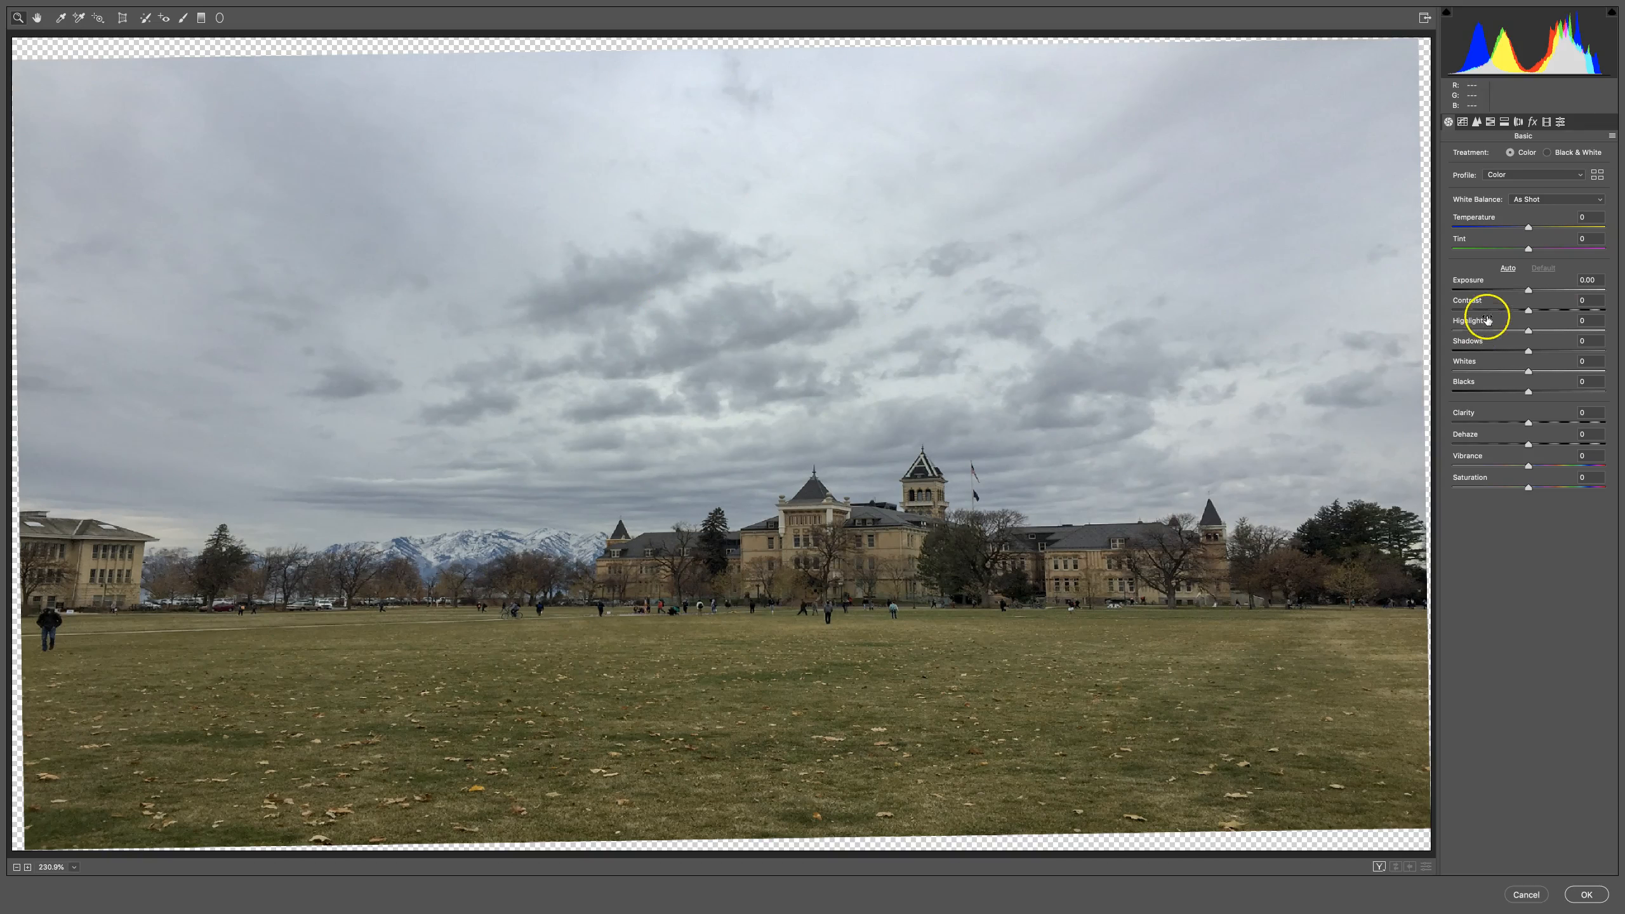
left_click(1509, 269)
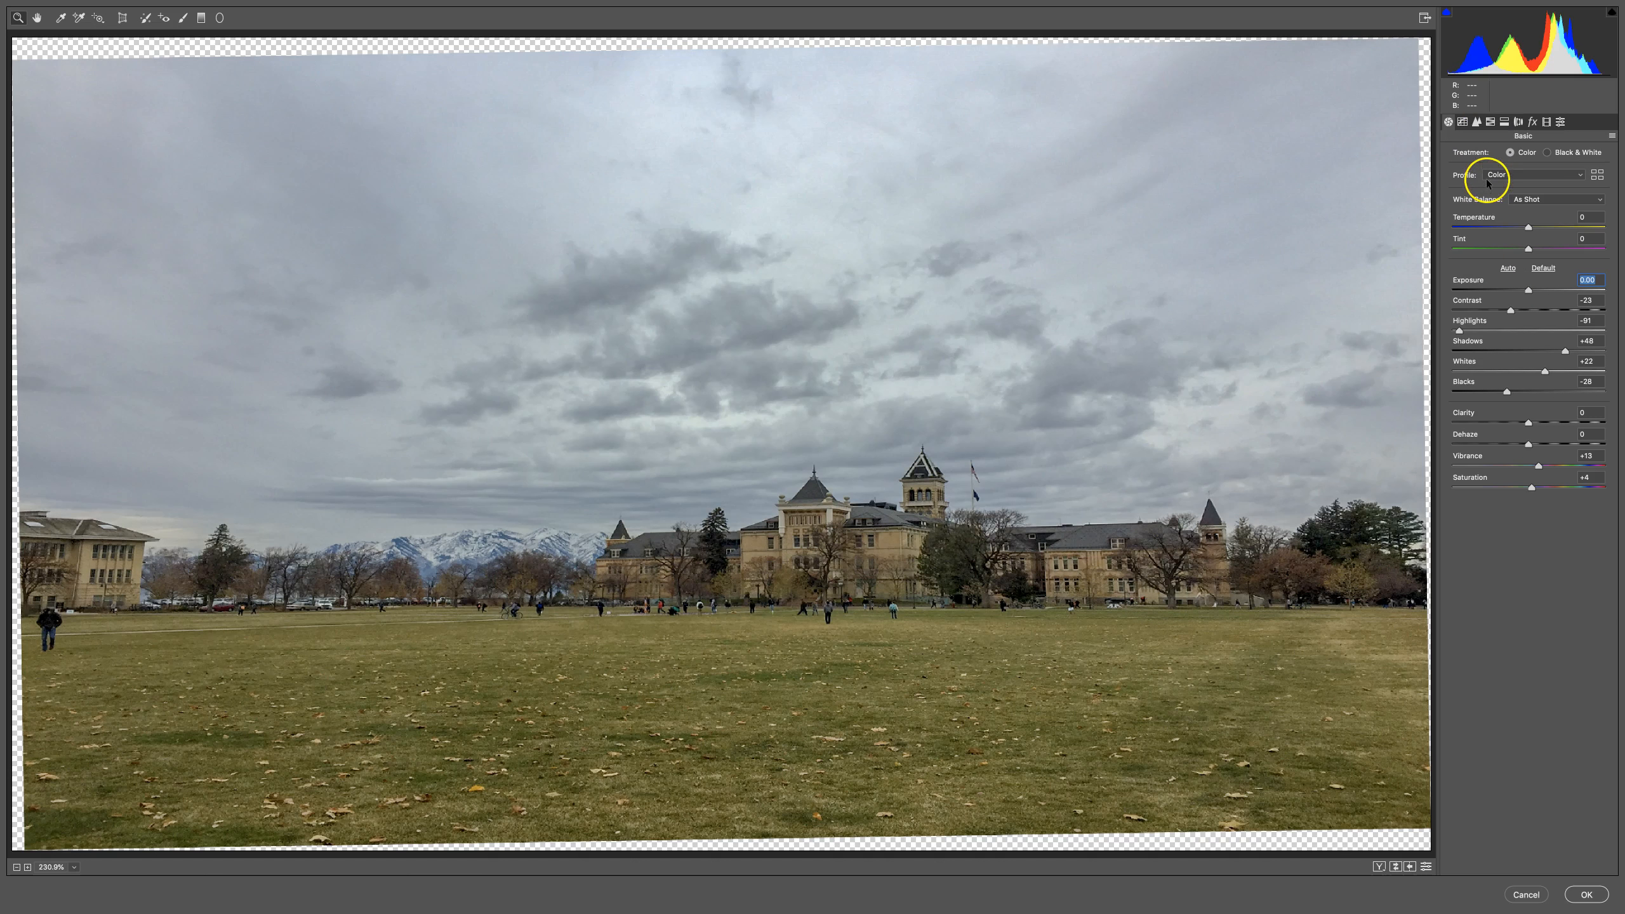
- Adjust the parametric tone curve to Highlights +39, Lights +18 and Darks -12
left_click(1463, 123)
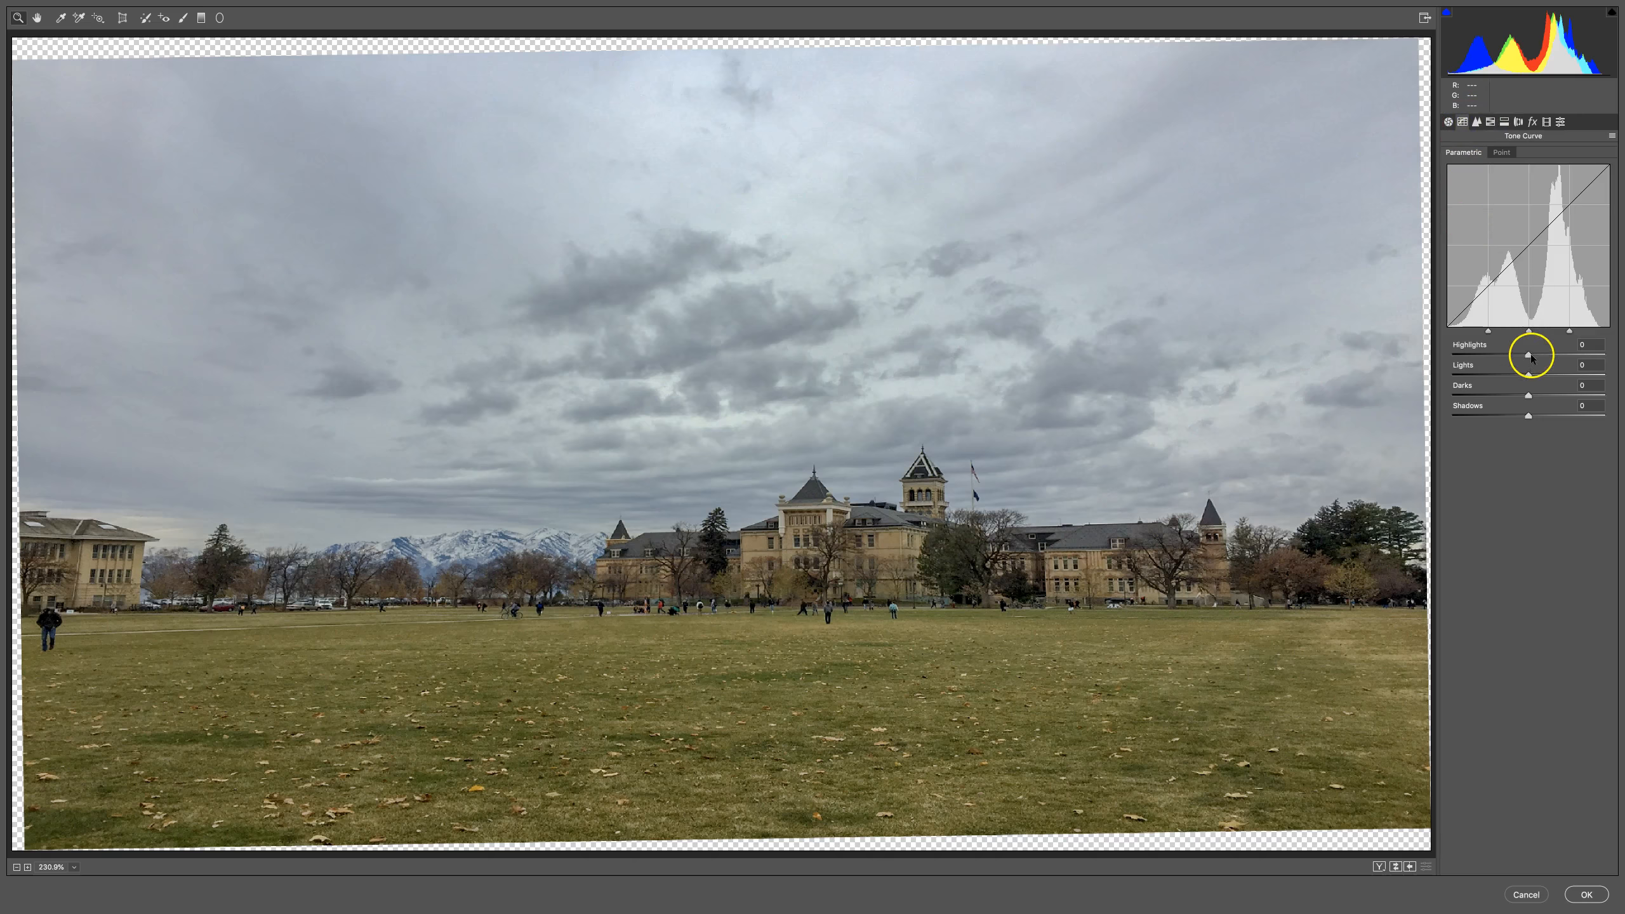
mouse_move(1529, 355)
left_mouse_down()
mouse_move(1569, 346)
mouse_move(1543, 377)
left_mouse_up()
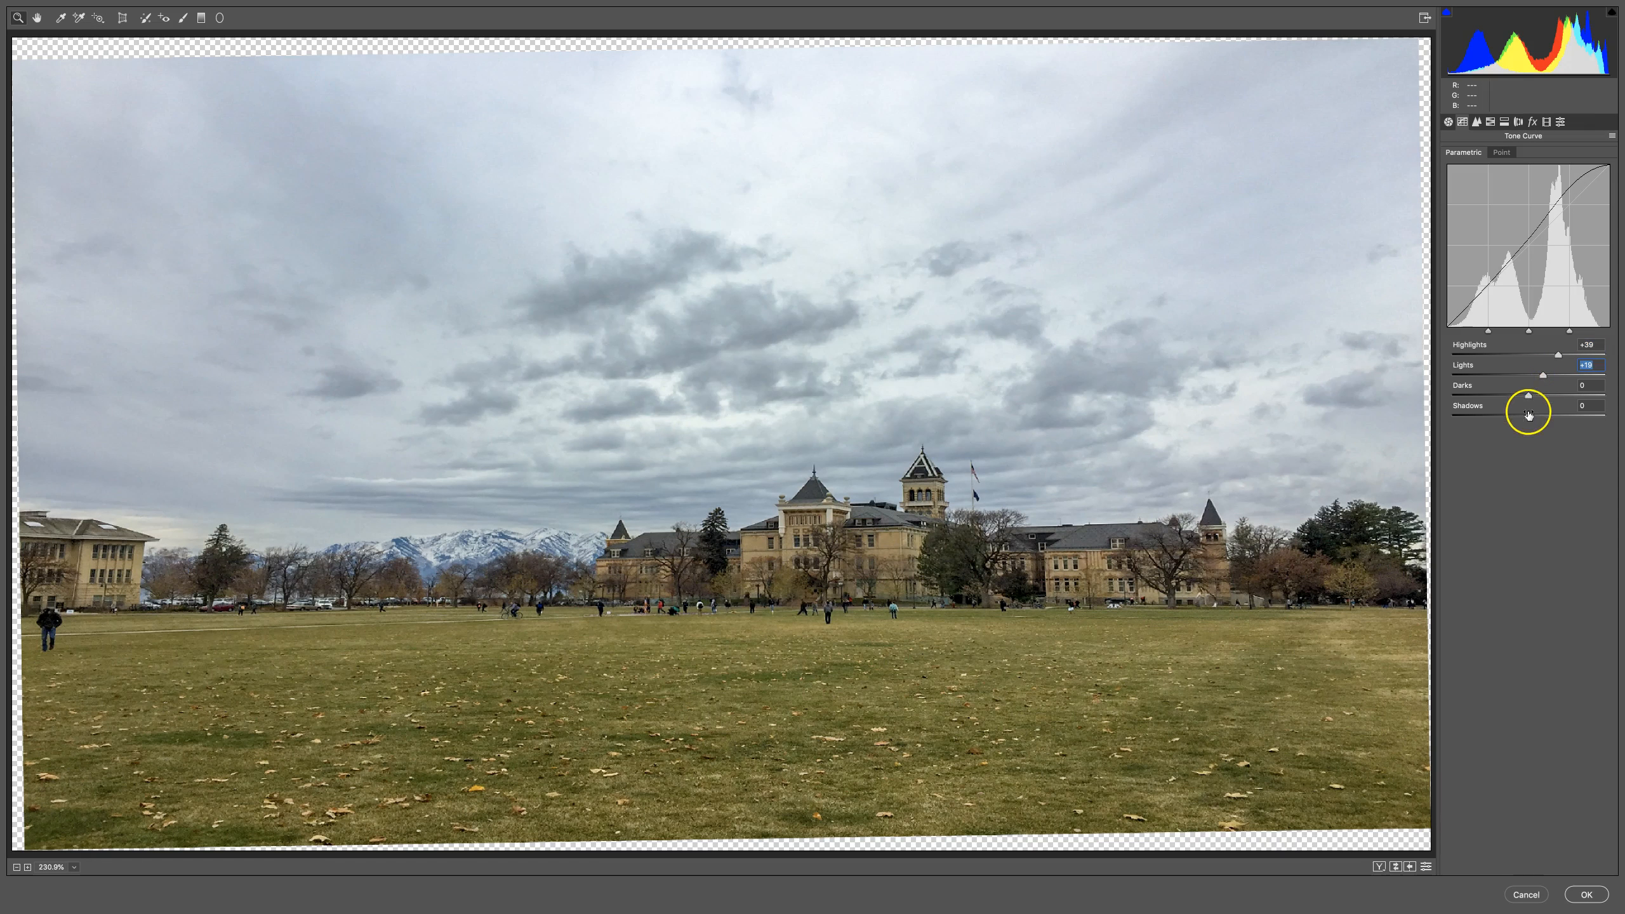
mouse_move(1529, 396)
left_mouse_down()
mouse_move(1491, 392)
mouse_move(1518, 388)
left_mouse_up()
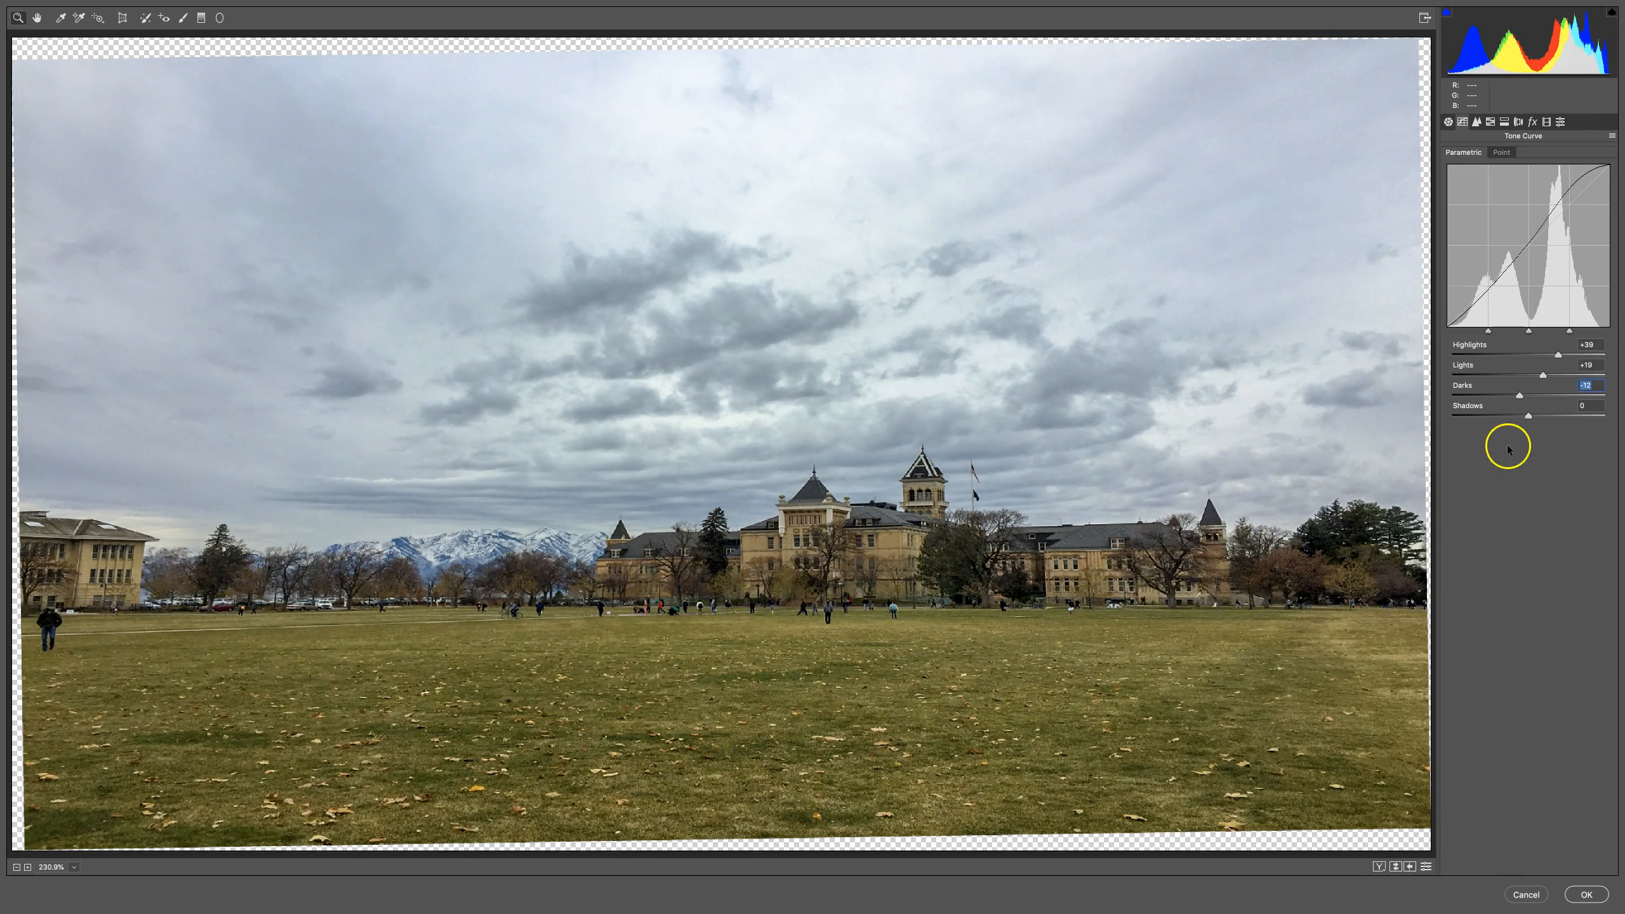
- Warm the white balance by setting Temperature to +8 and apply the Camera Raw adjustments
left_click(1450, 122)
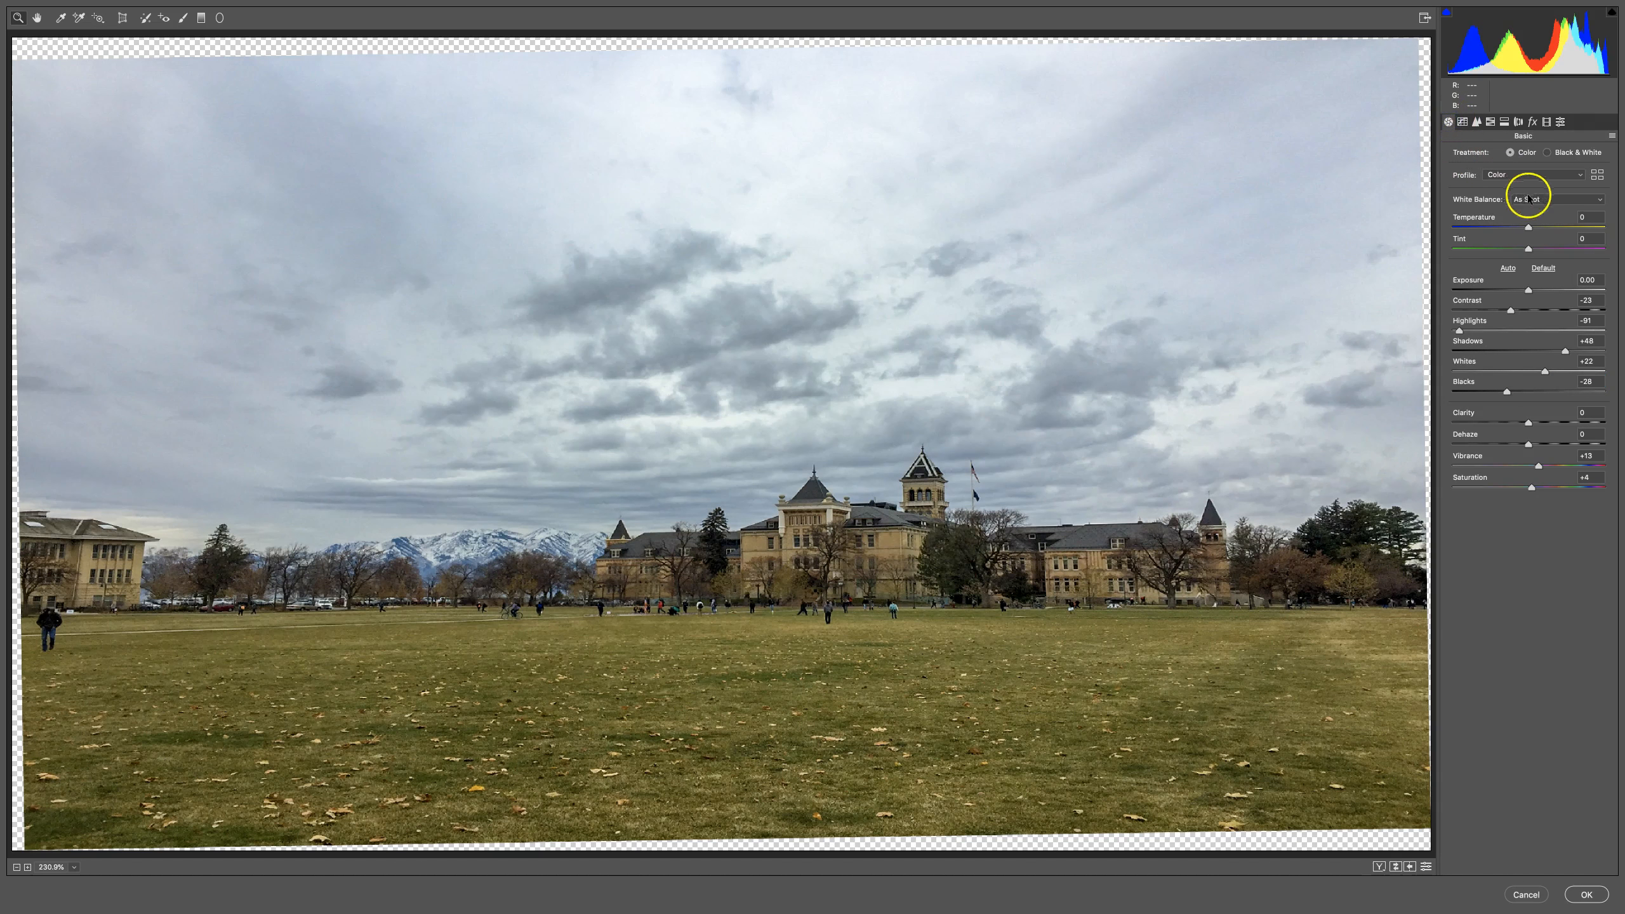
left_click_drag(1531, 227, 1536, 227)
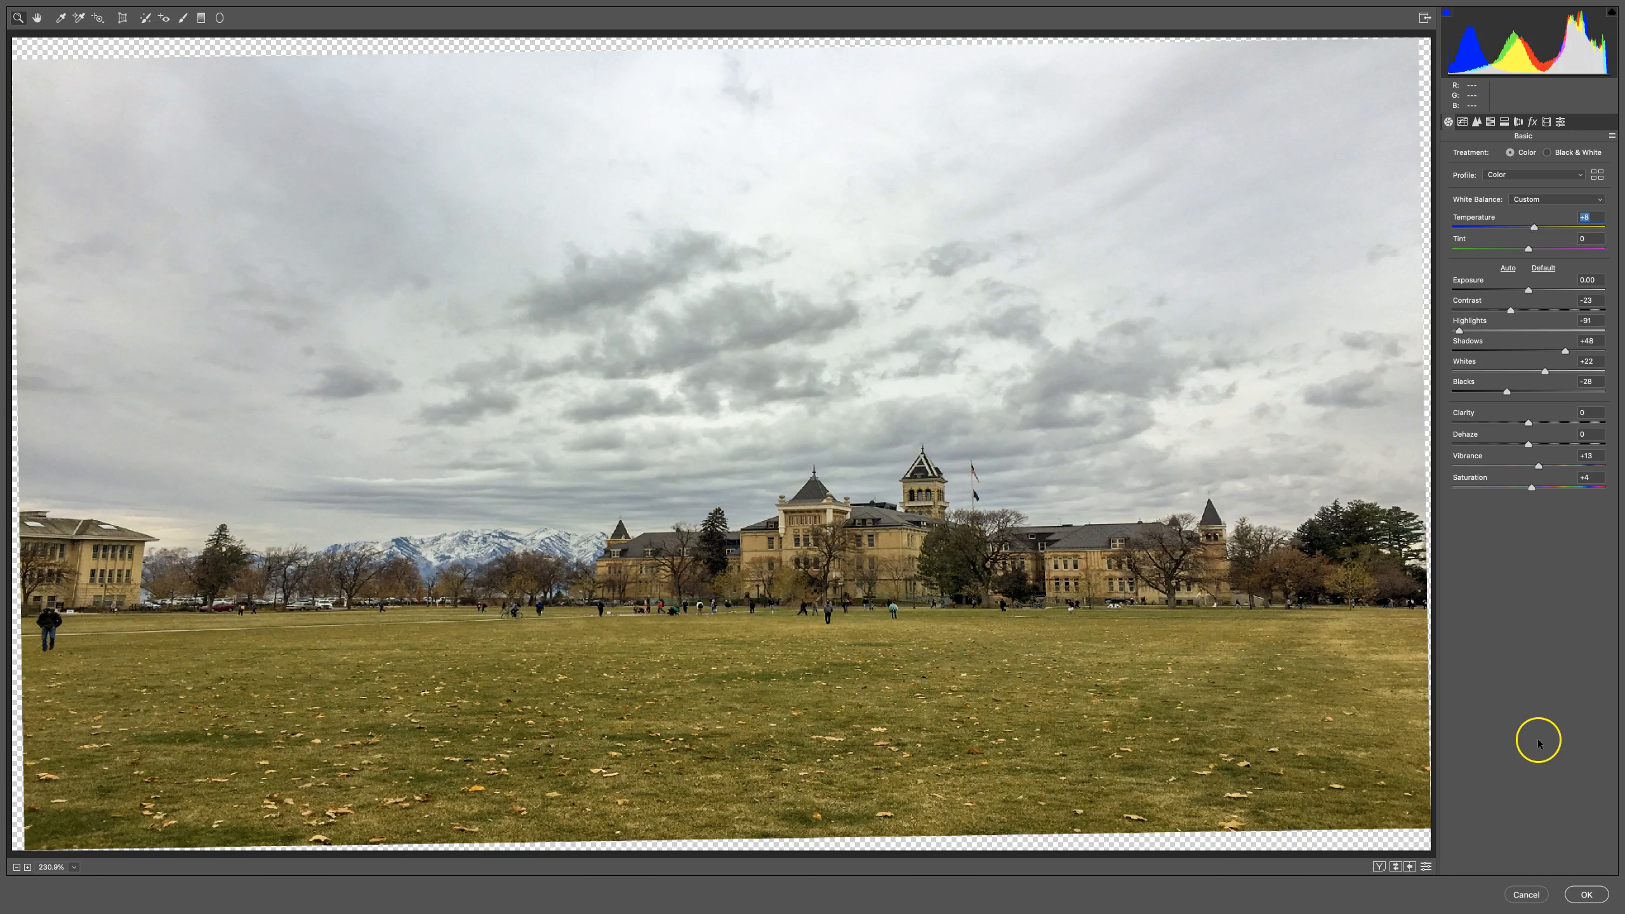
left_click(1590, 895)
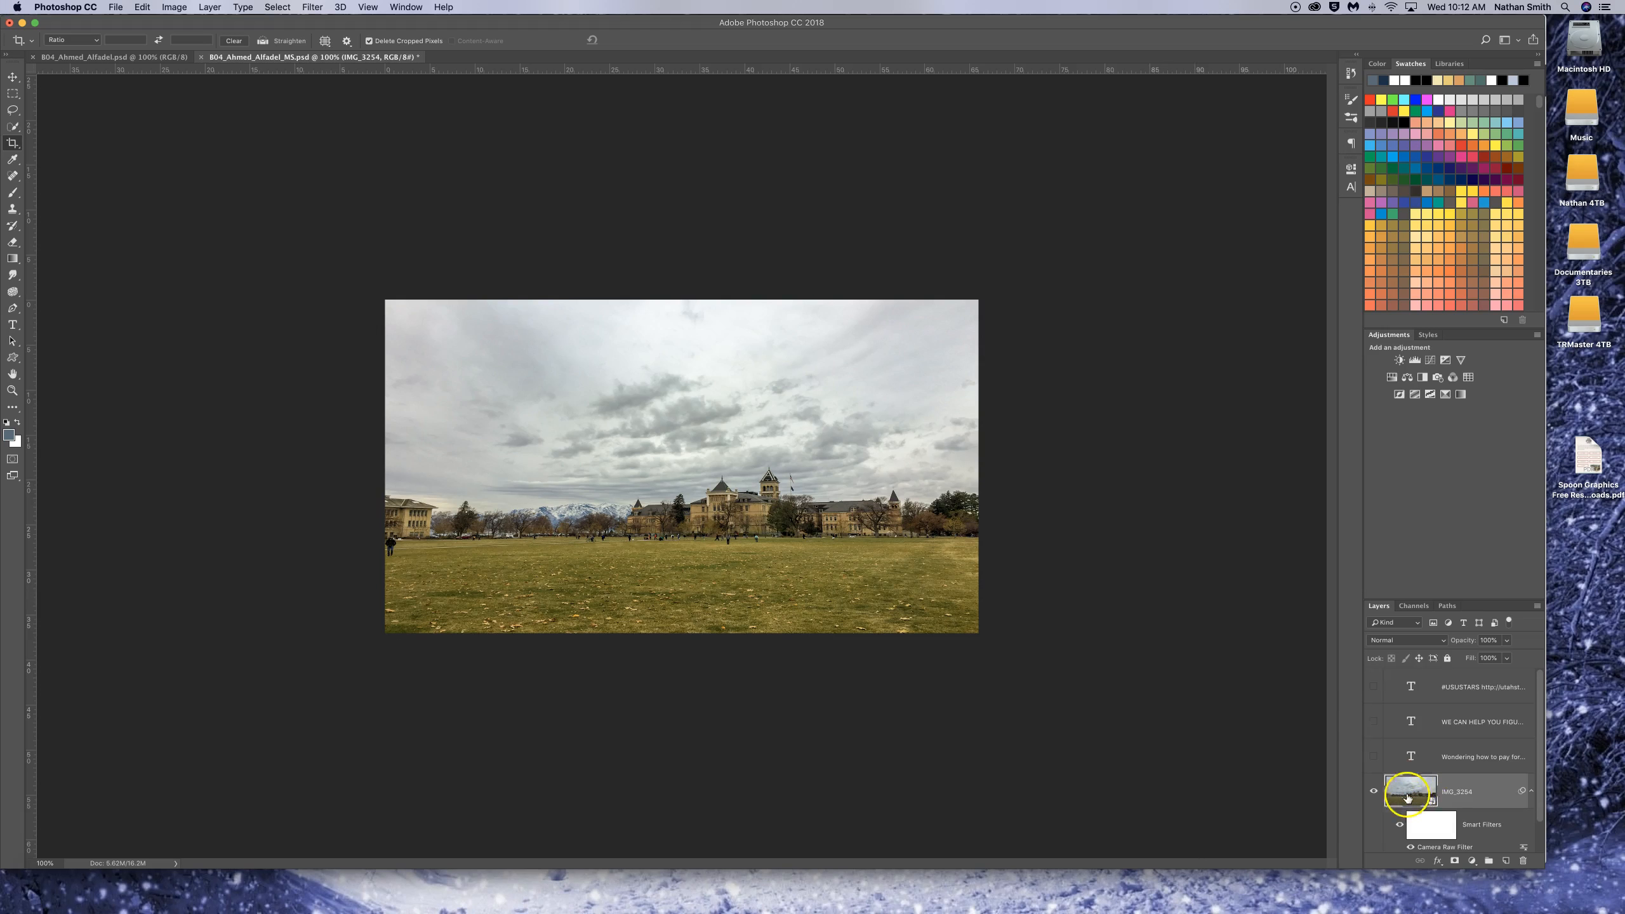
- Rasterize the IMG_3254 layer and move the photo down with Free Transform, leaving an empty strip above the sky
right_click(1450, 792)
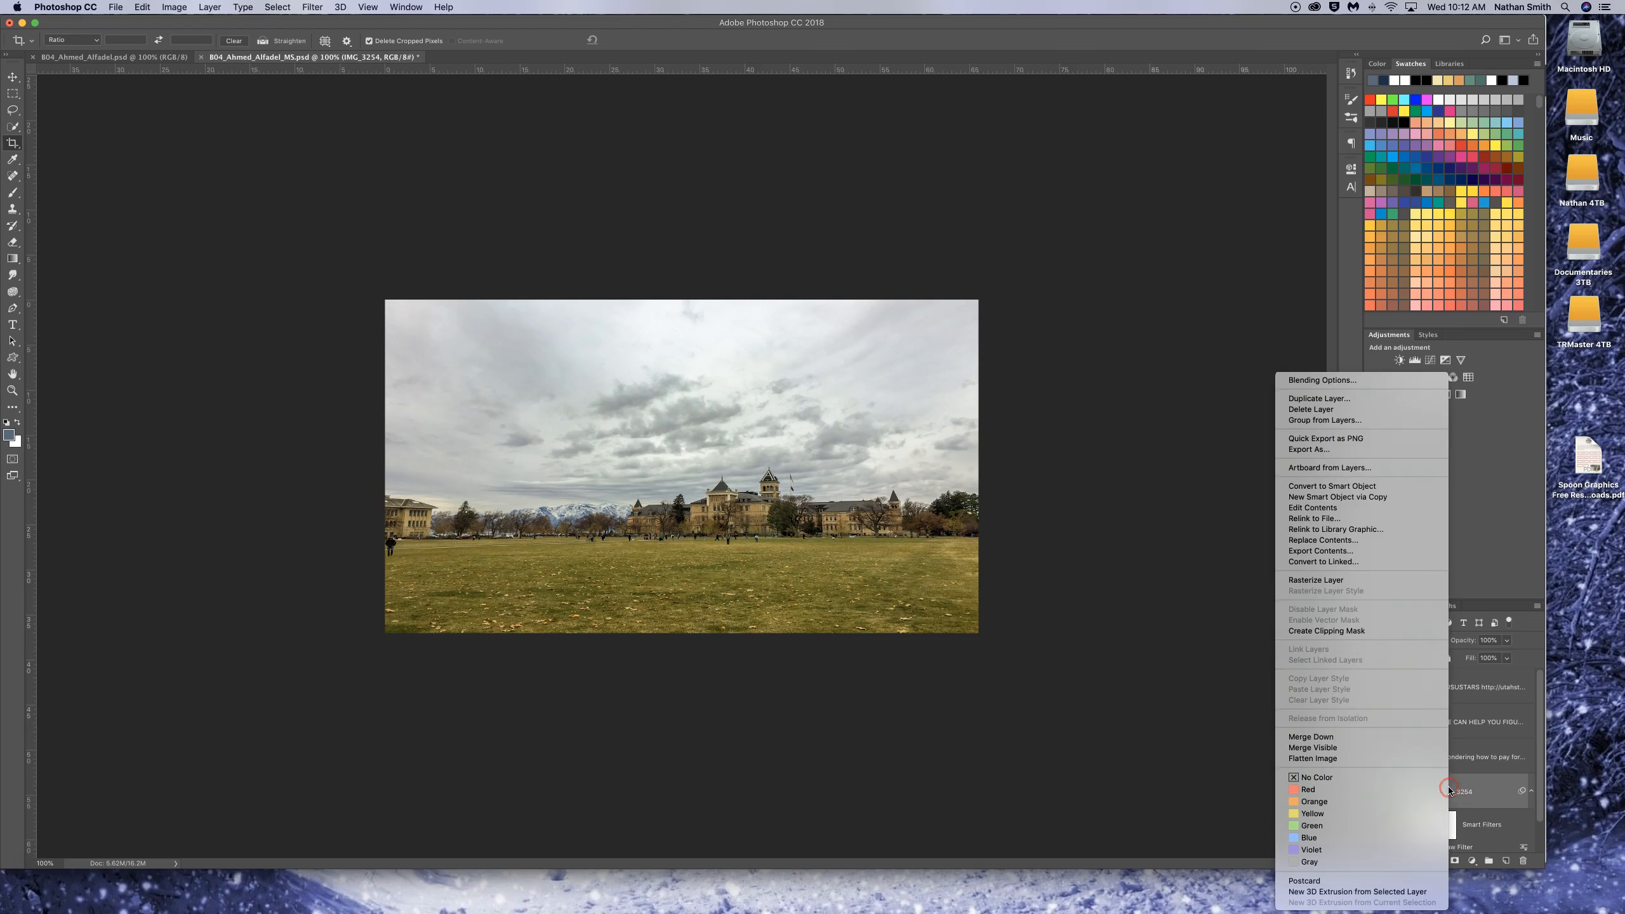
left_click(1381, 580)
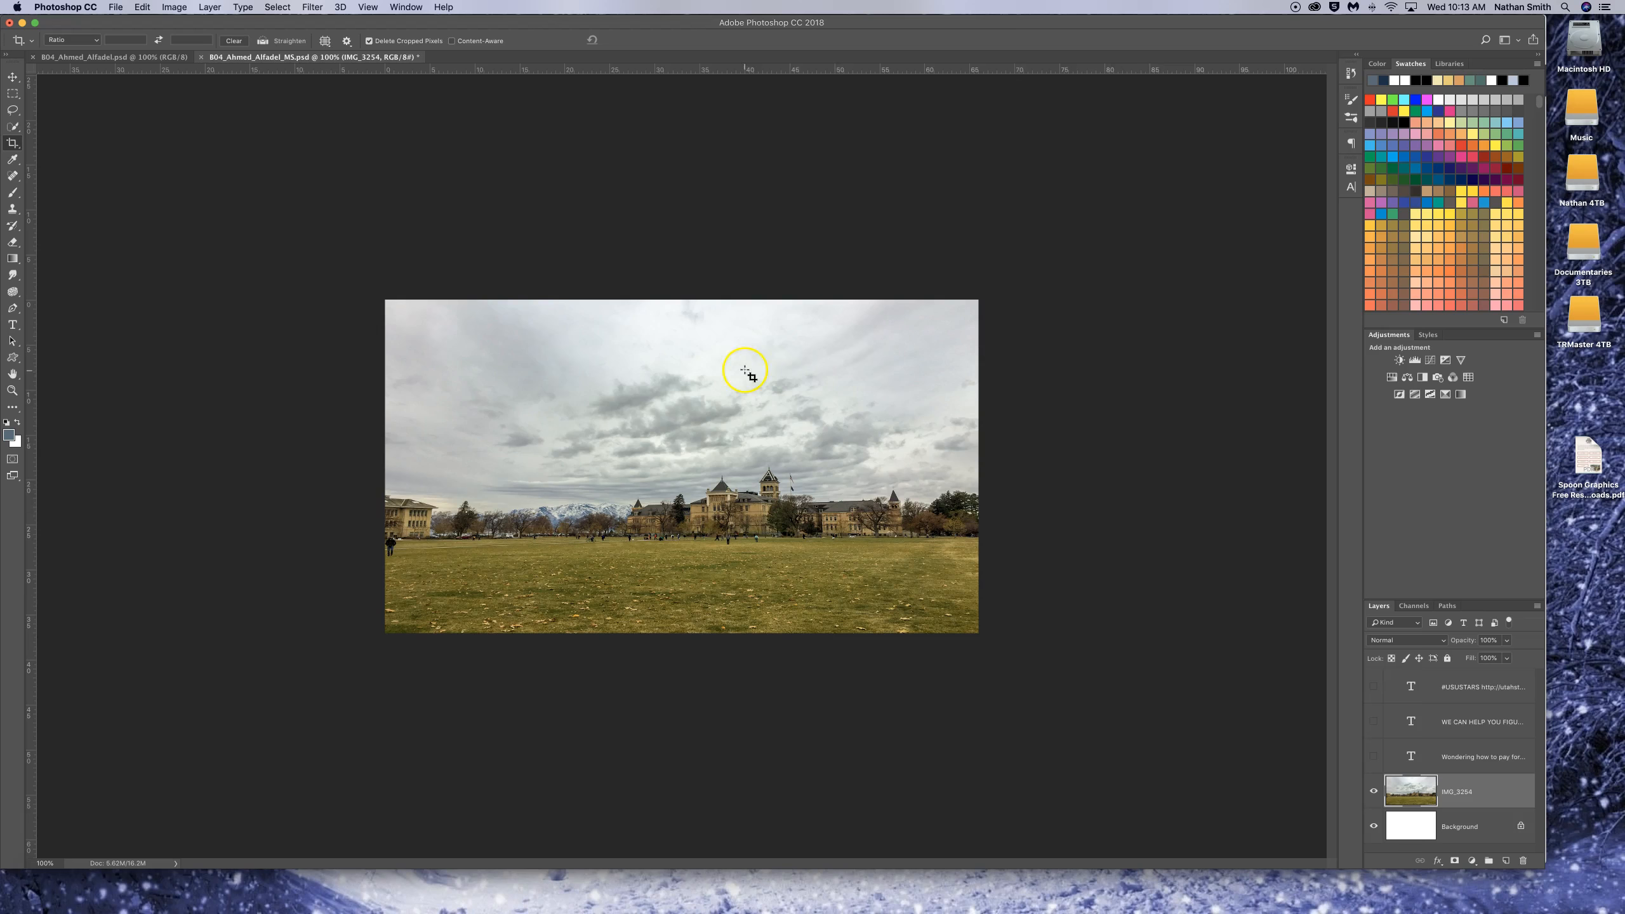
left_click(142, 7)
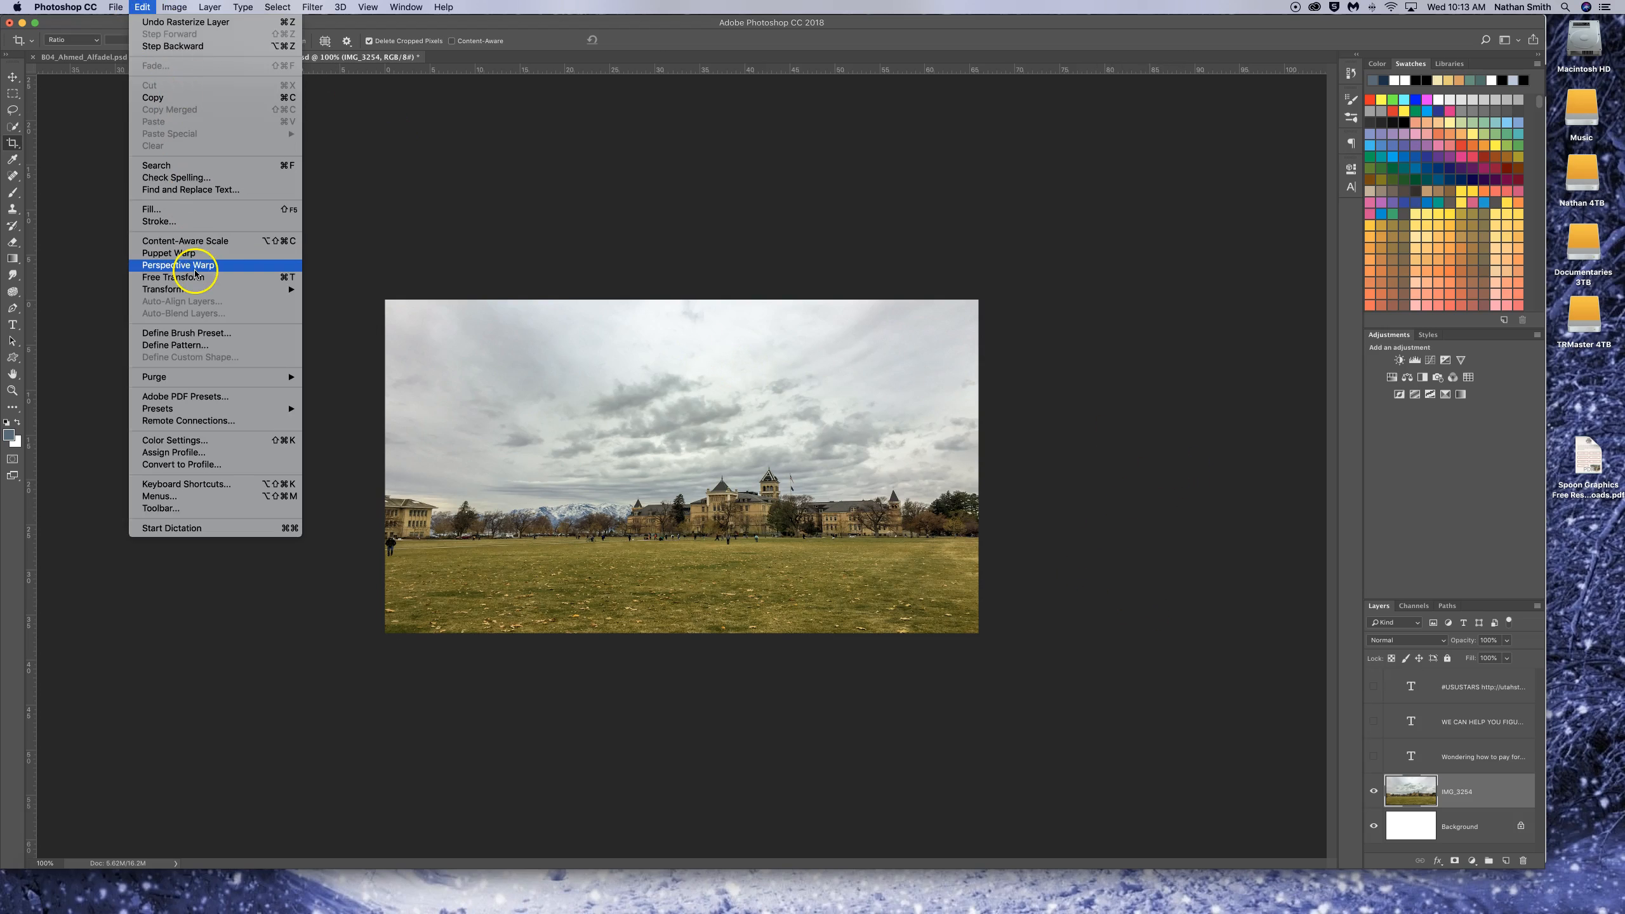
left_click(195, 280)
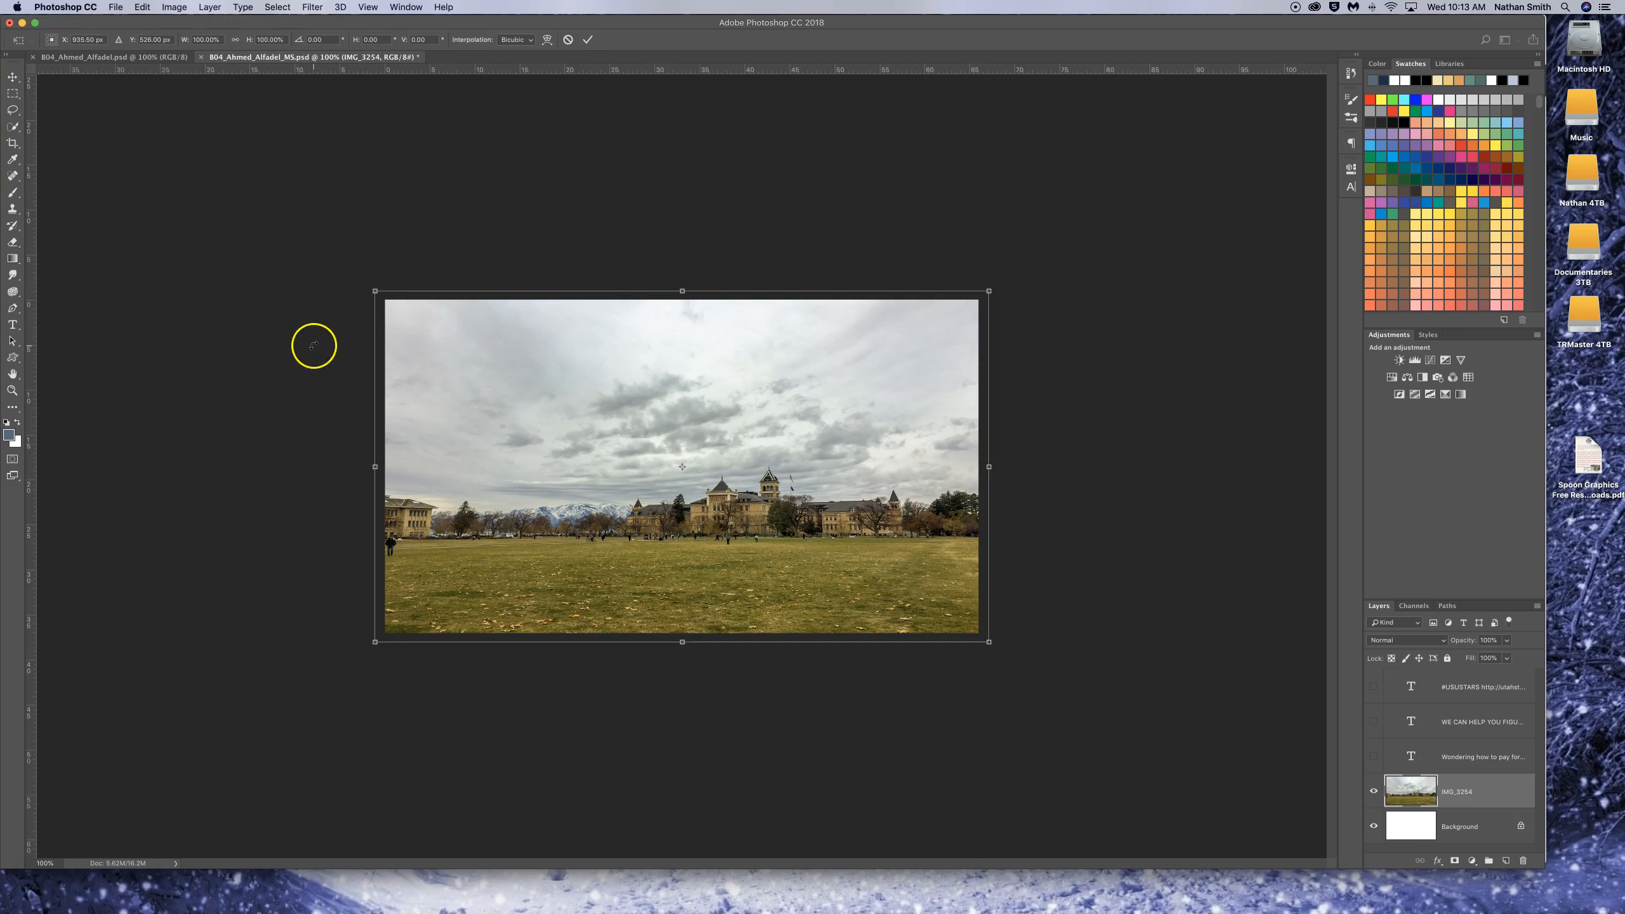
left_click_drag(654, 447, 657, 498)
key("Return")
key("c")
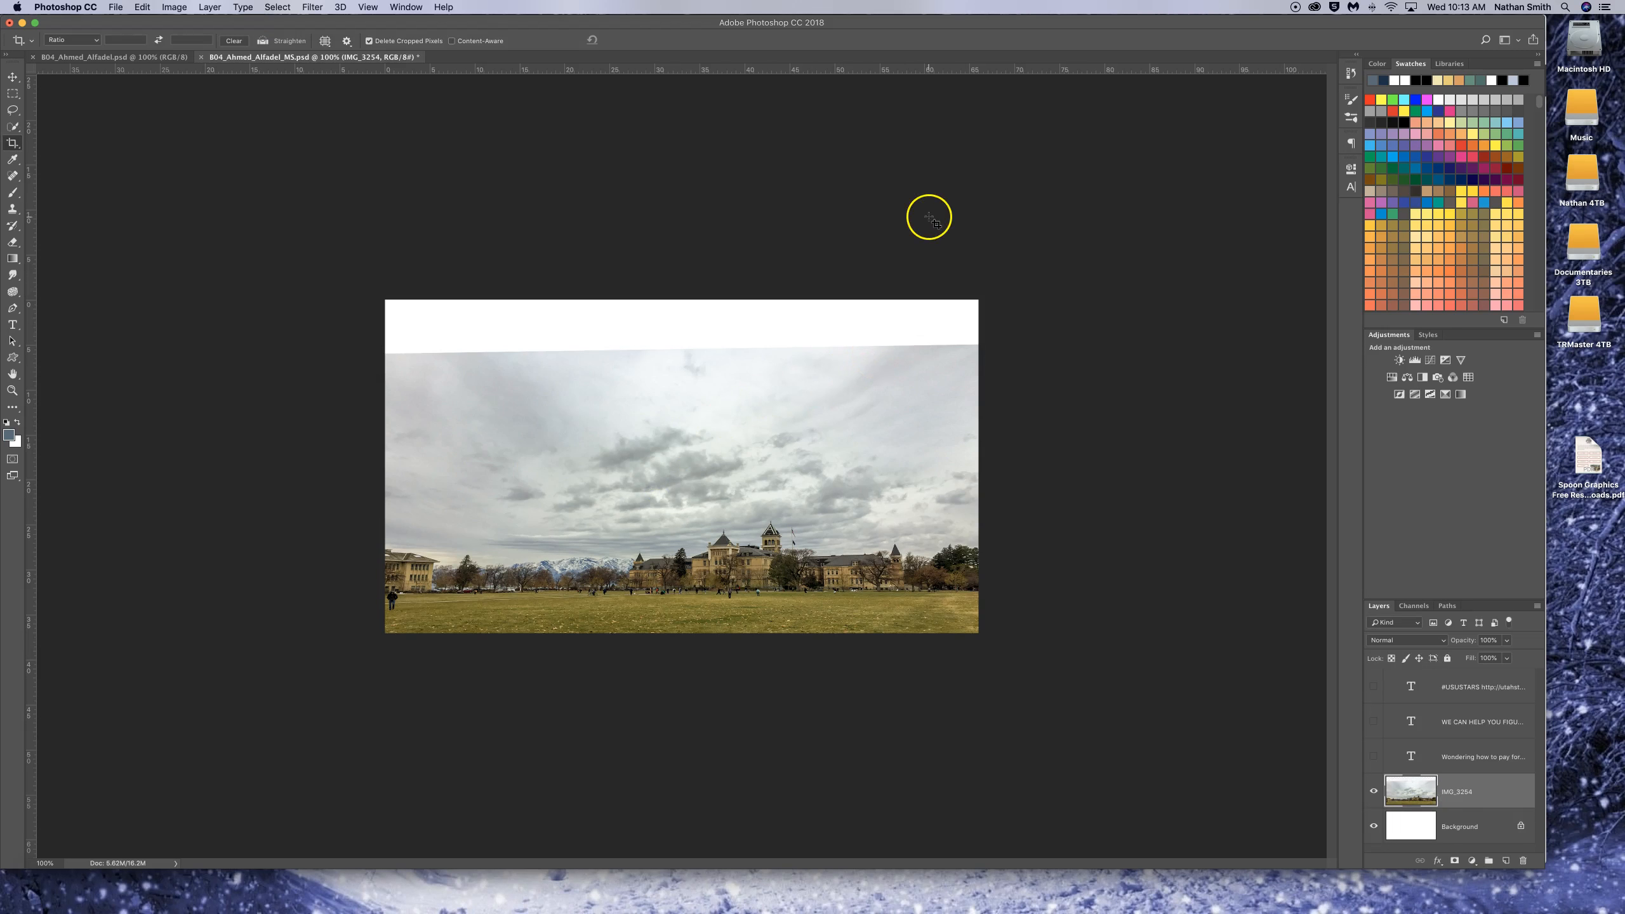
- Select the white strip above the sky, slightly overlapping the photo, and fill it with Content-Aware at 100% opacity
left_click(13, 93)
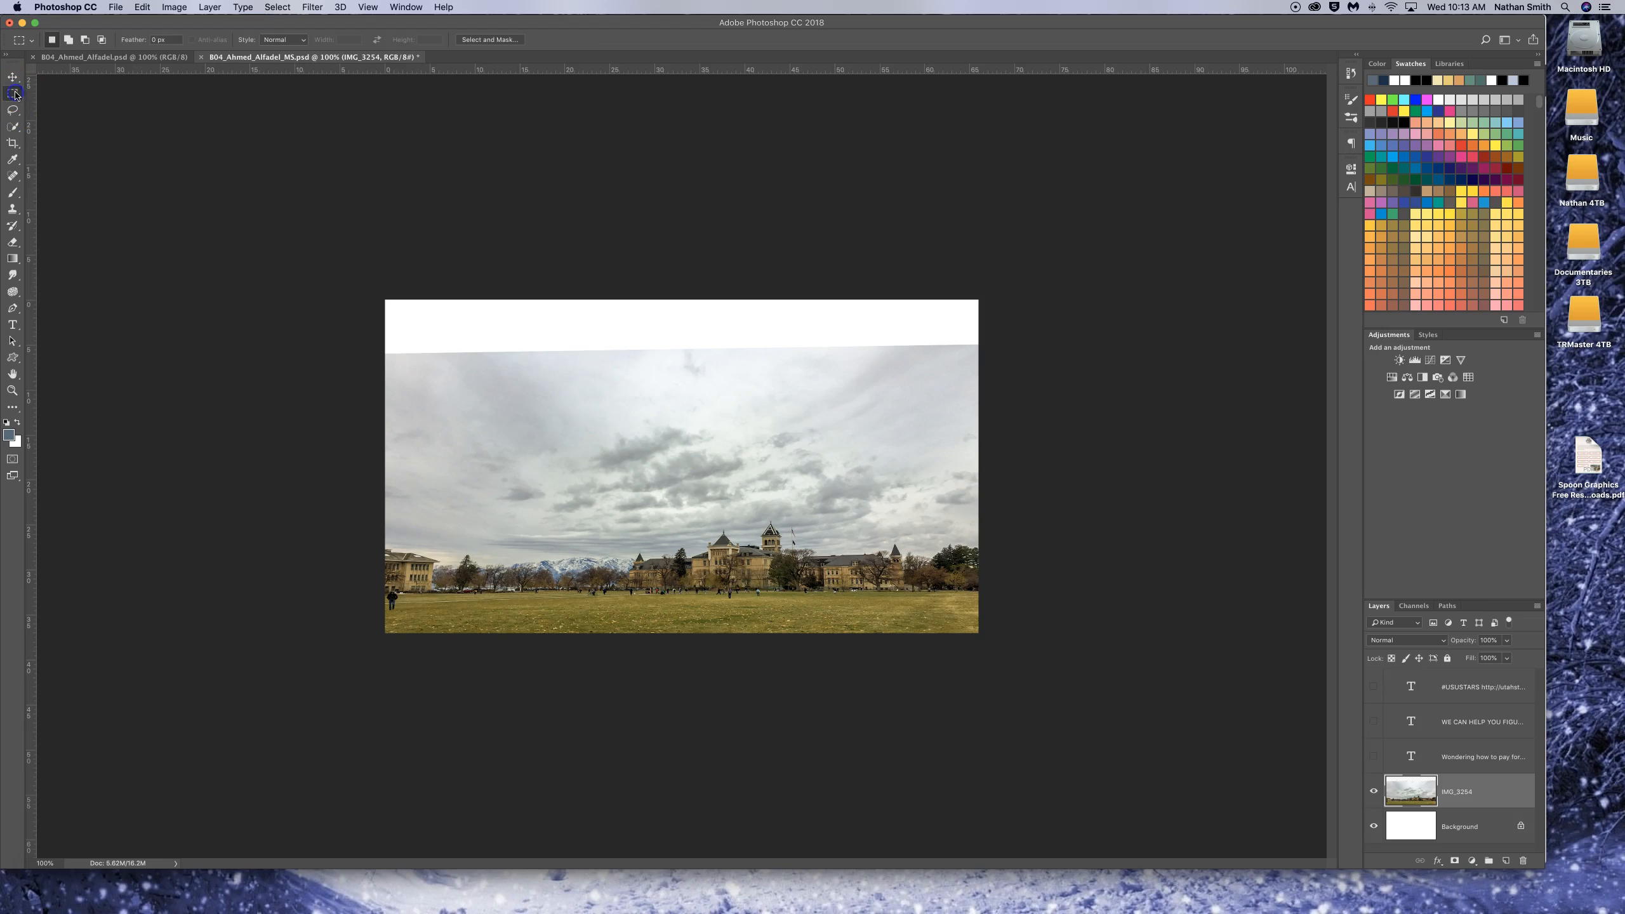
left_click_drag(378, 289, 988, 357)
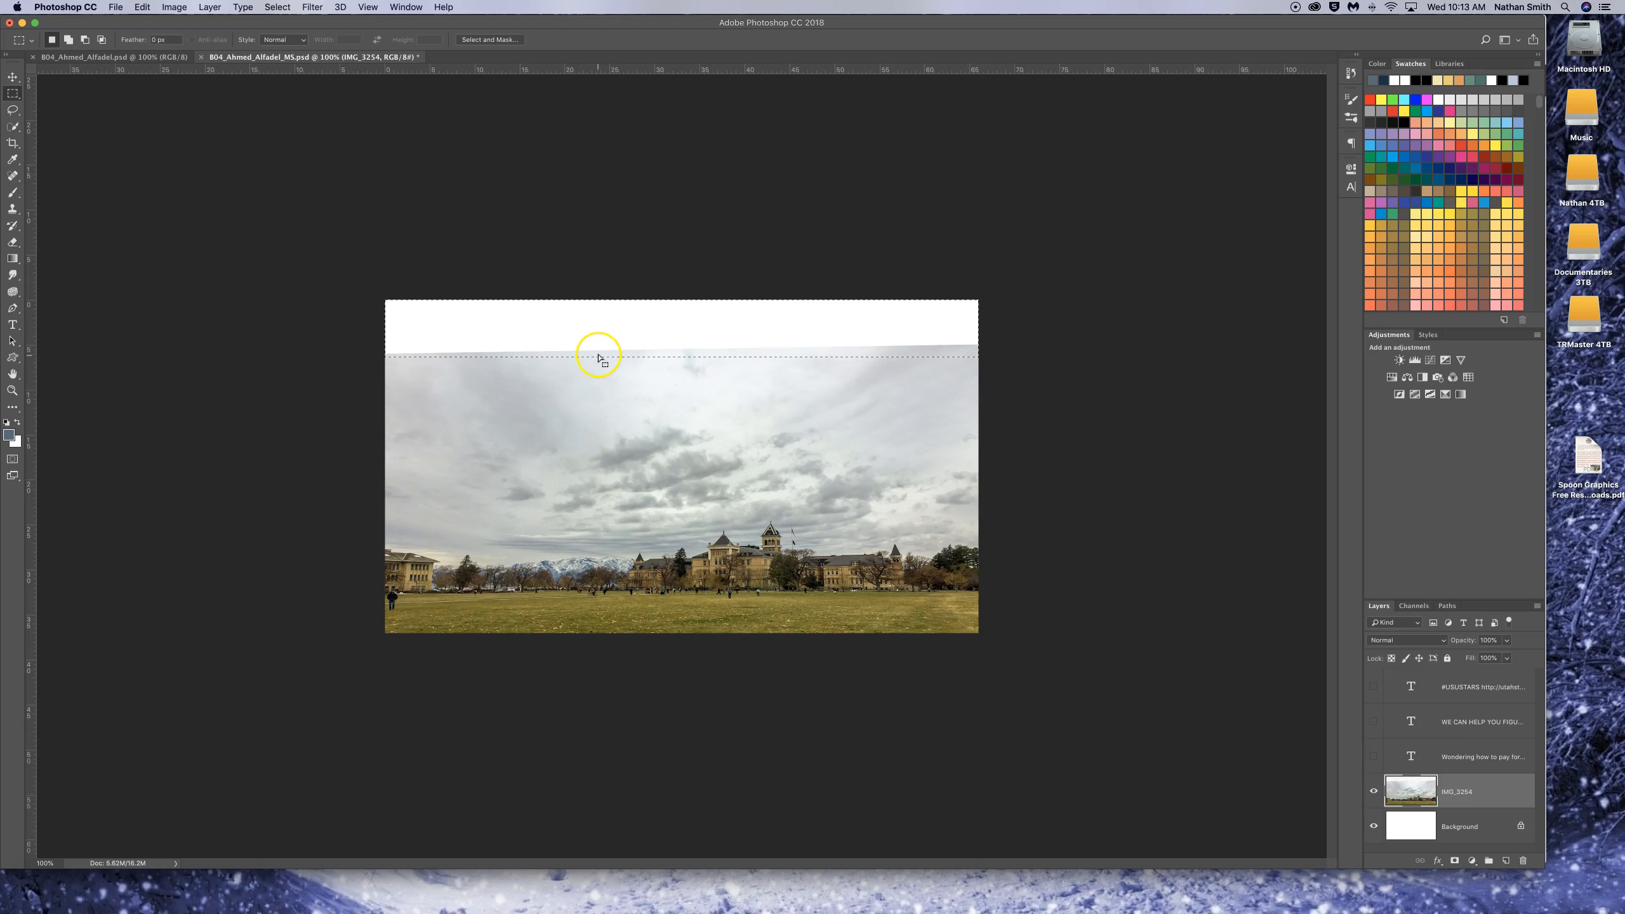
left_click(142, 7)
left_click(190, 210)
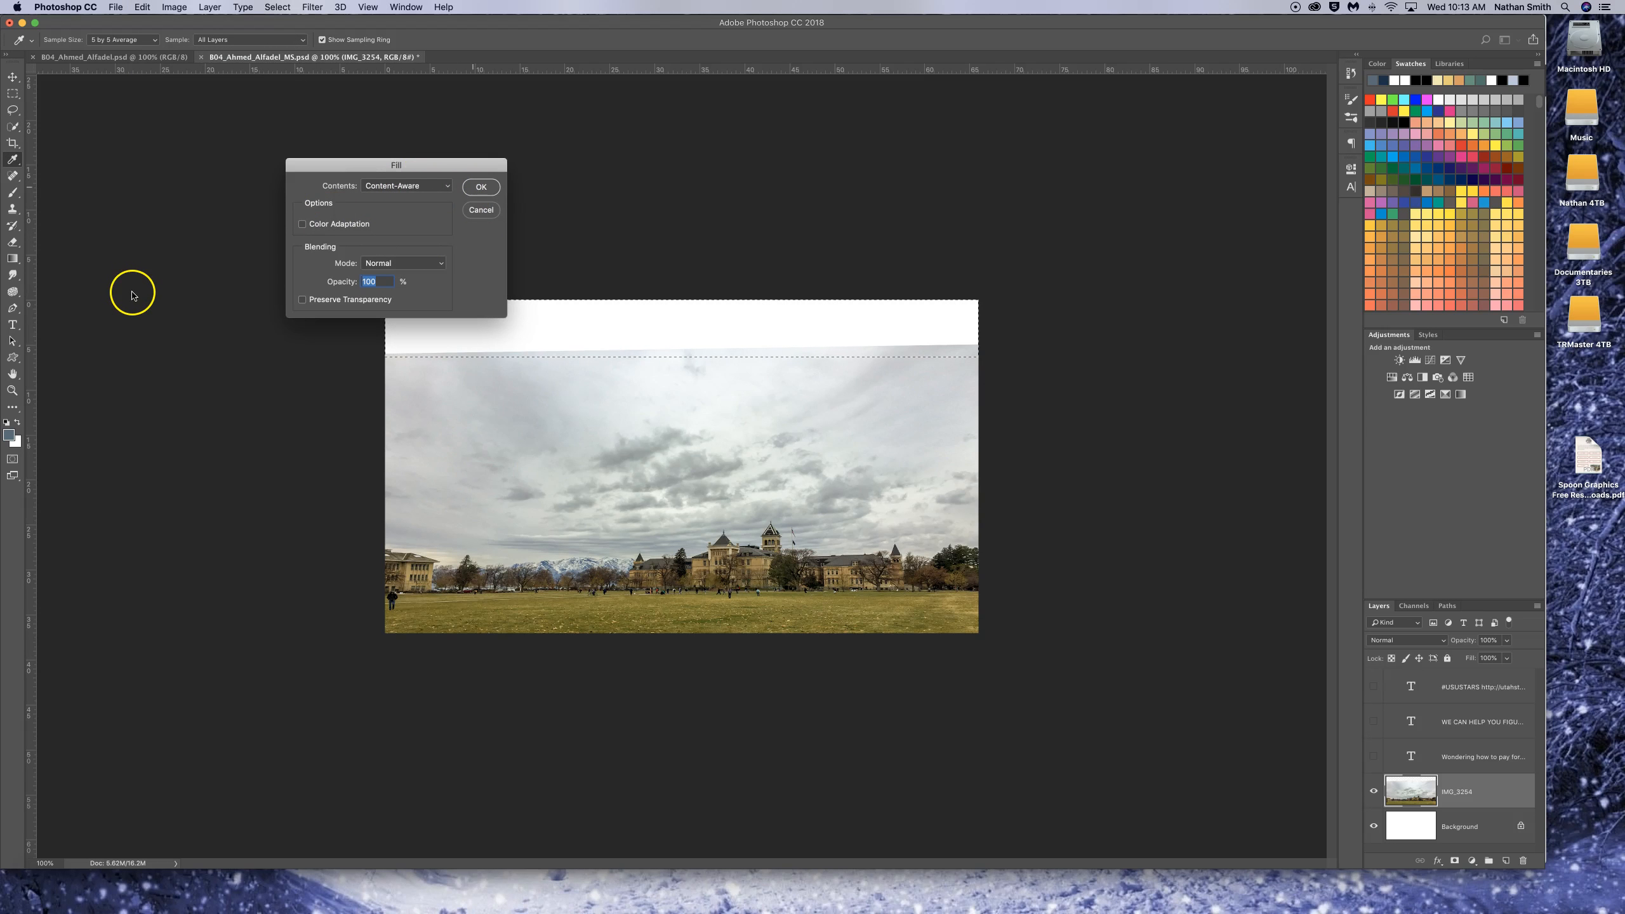
key("Return")
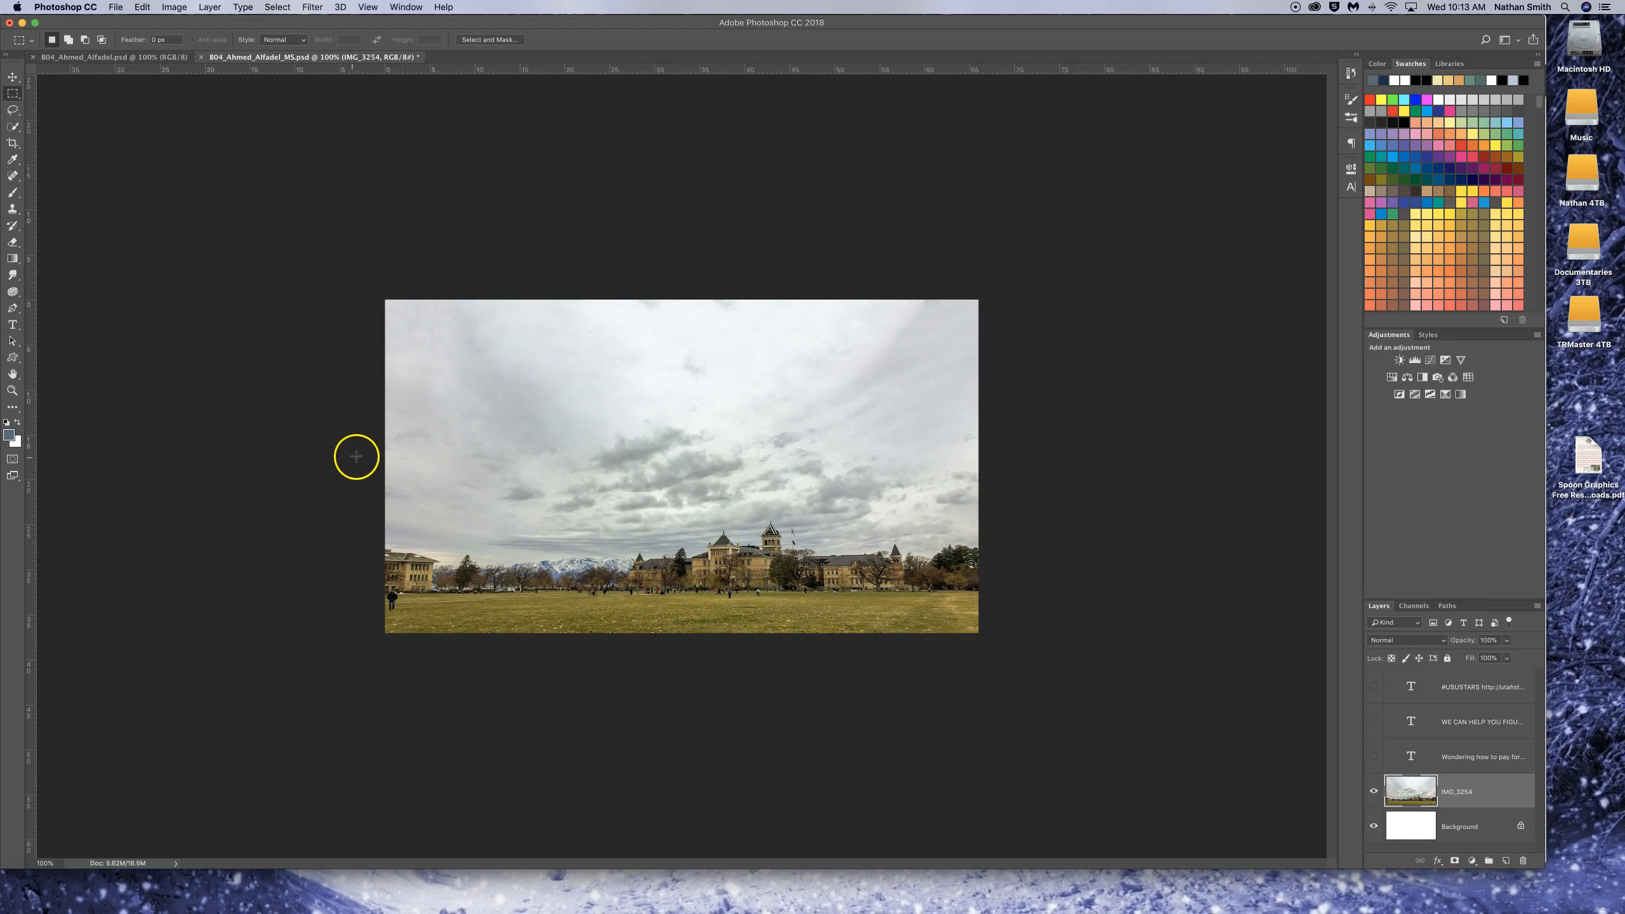
- View the original design for comparison, then return to the edited document and show its three text layers
left_click(145, 57)
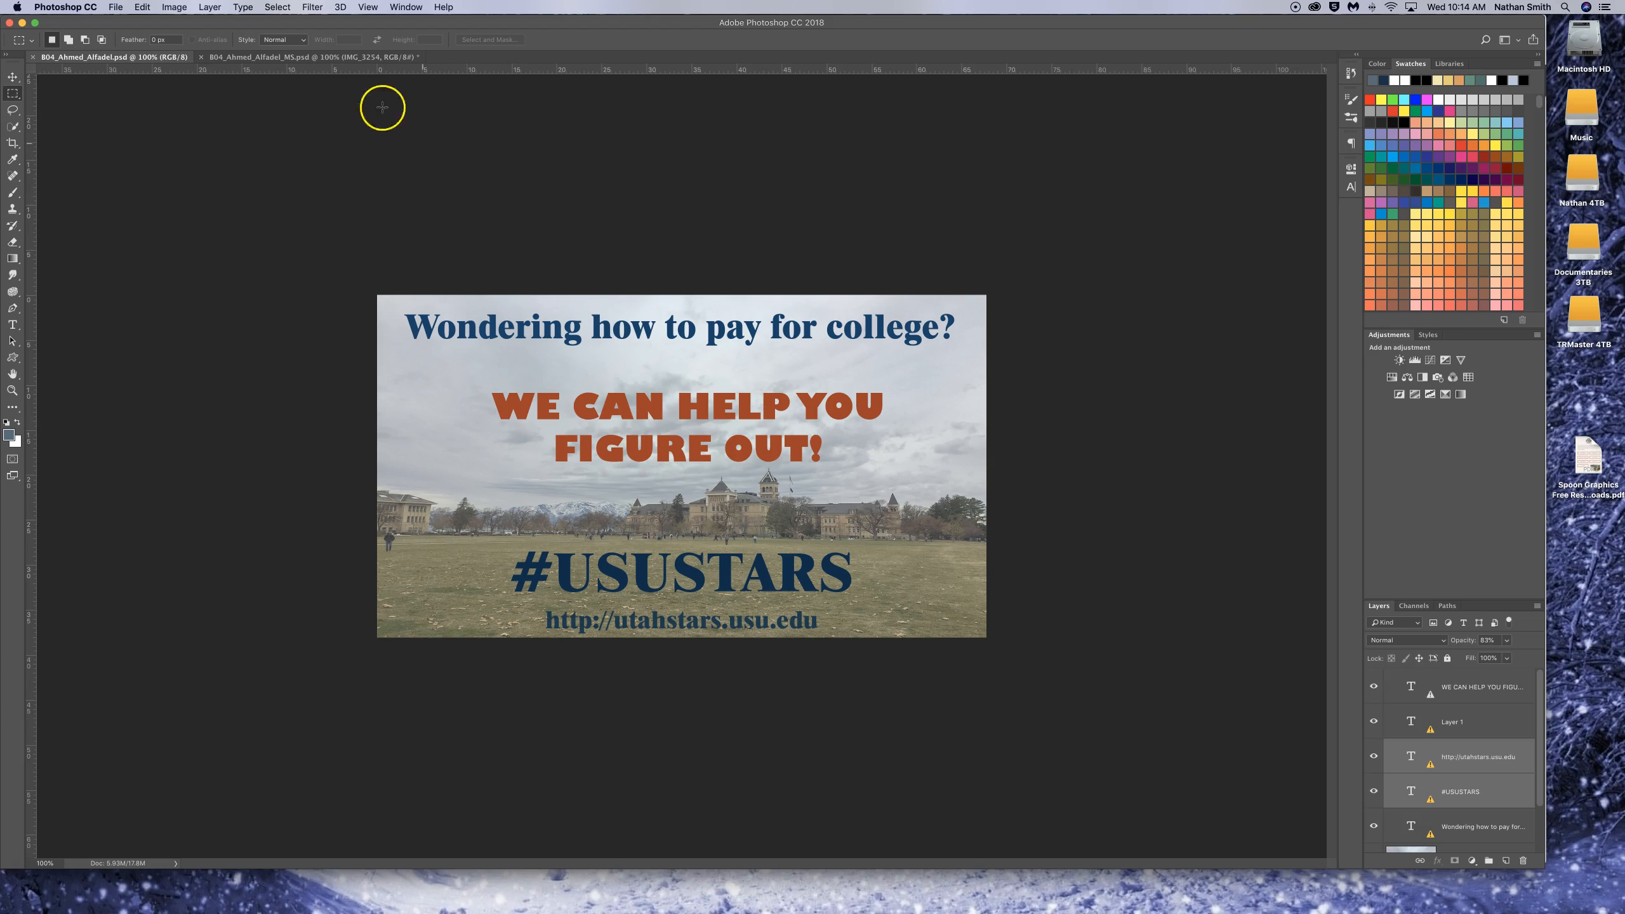
left_click(320, 57)
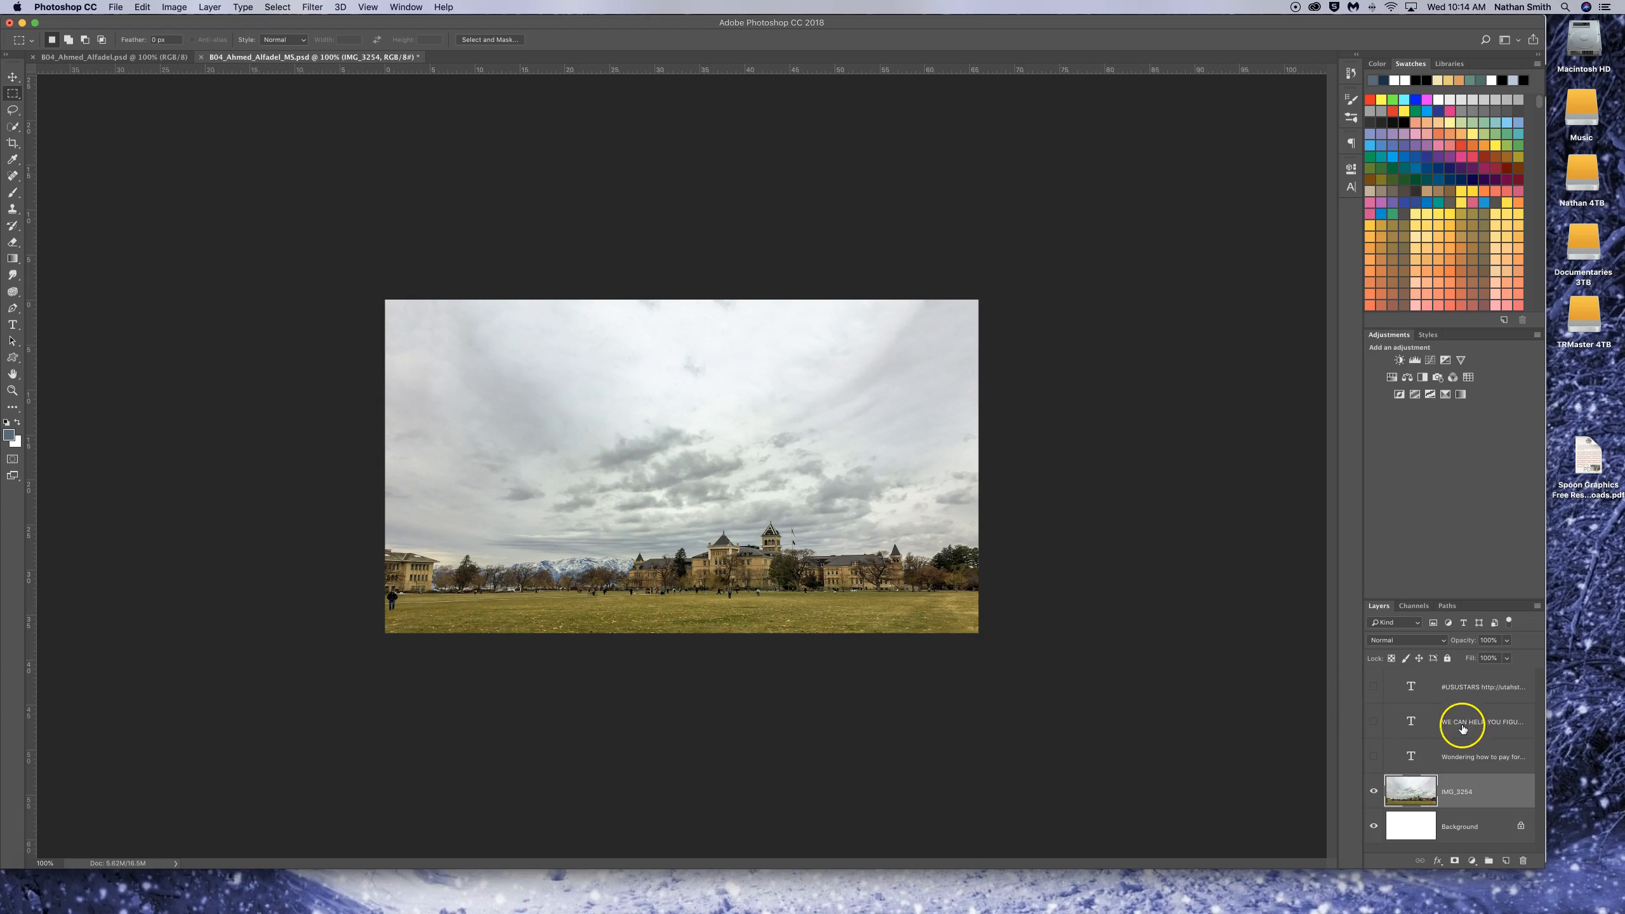
left_click(1374, 758)
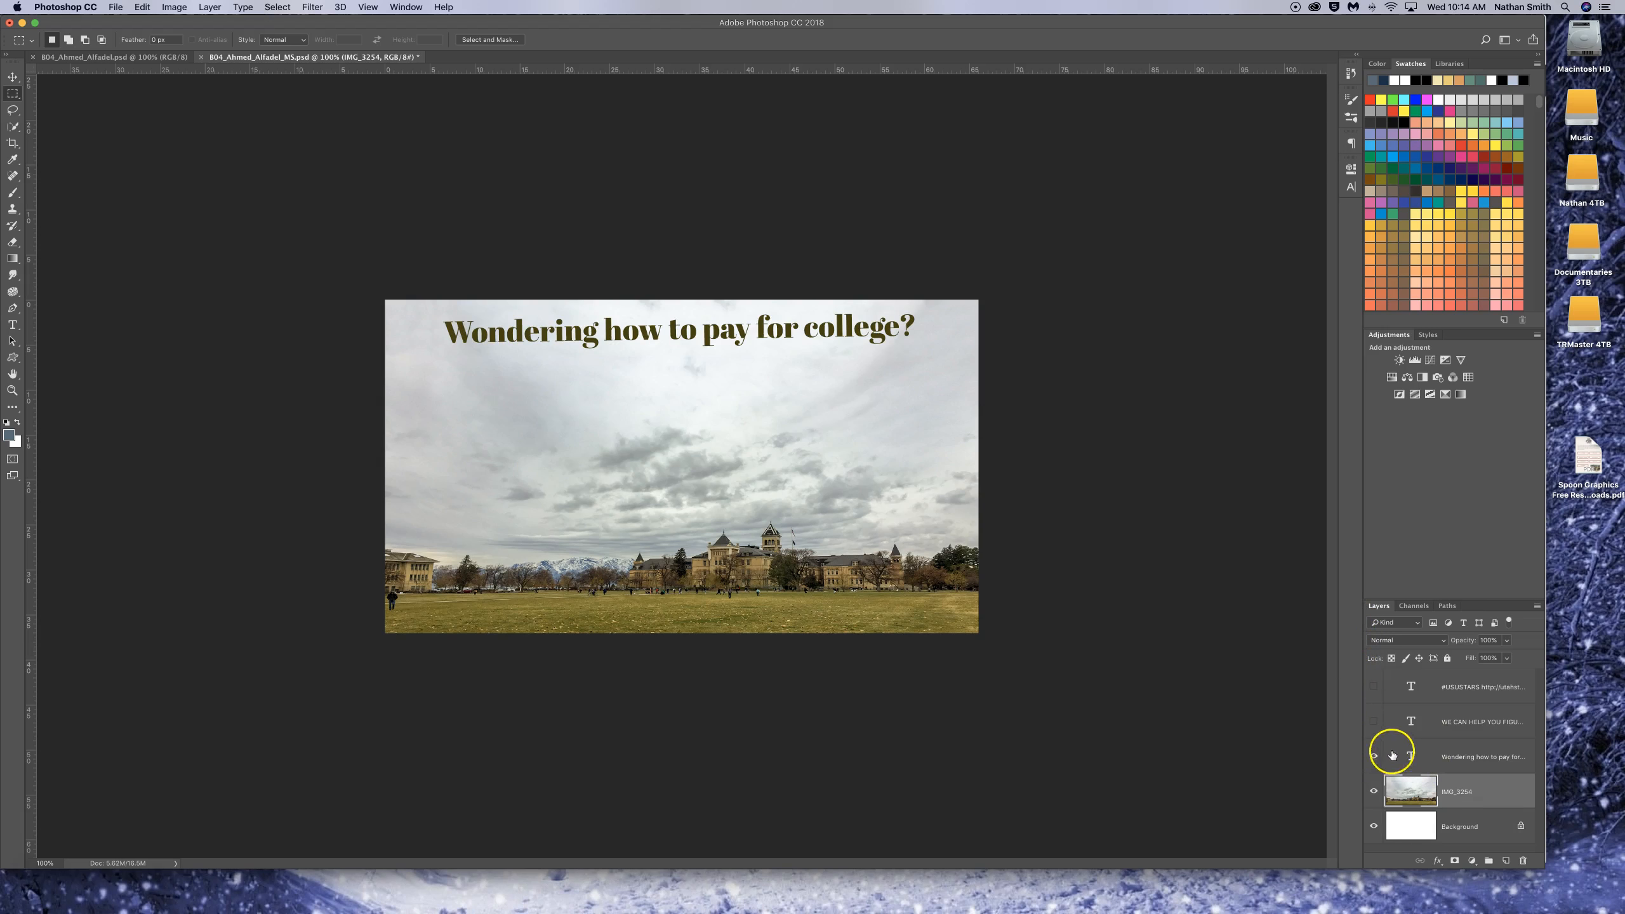
left_click(1374, 723)
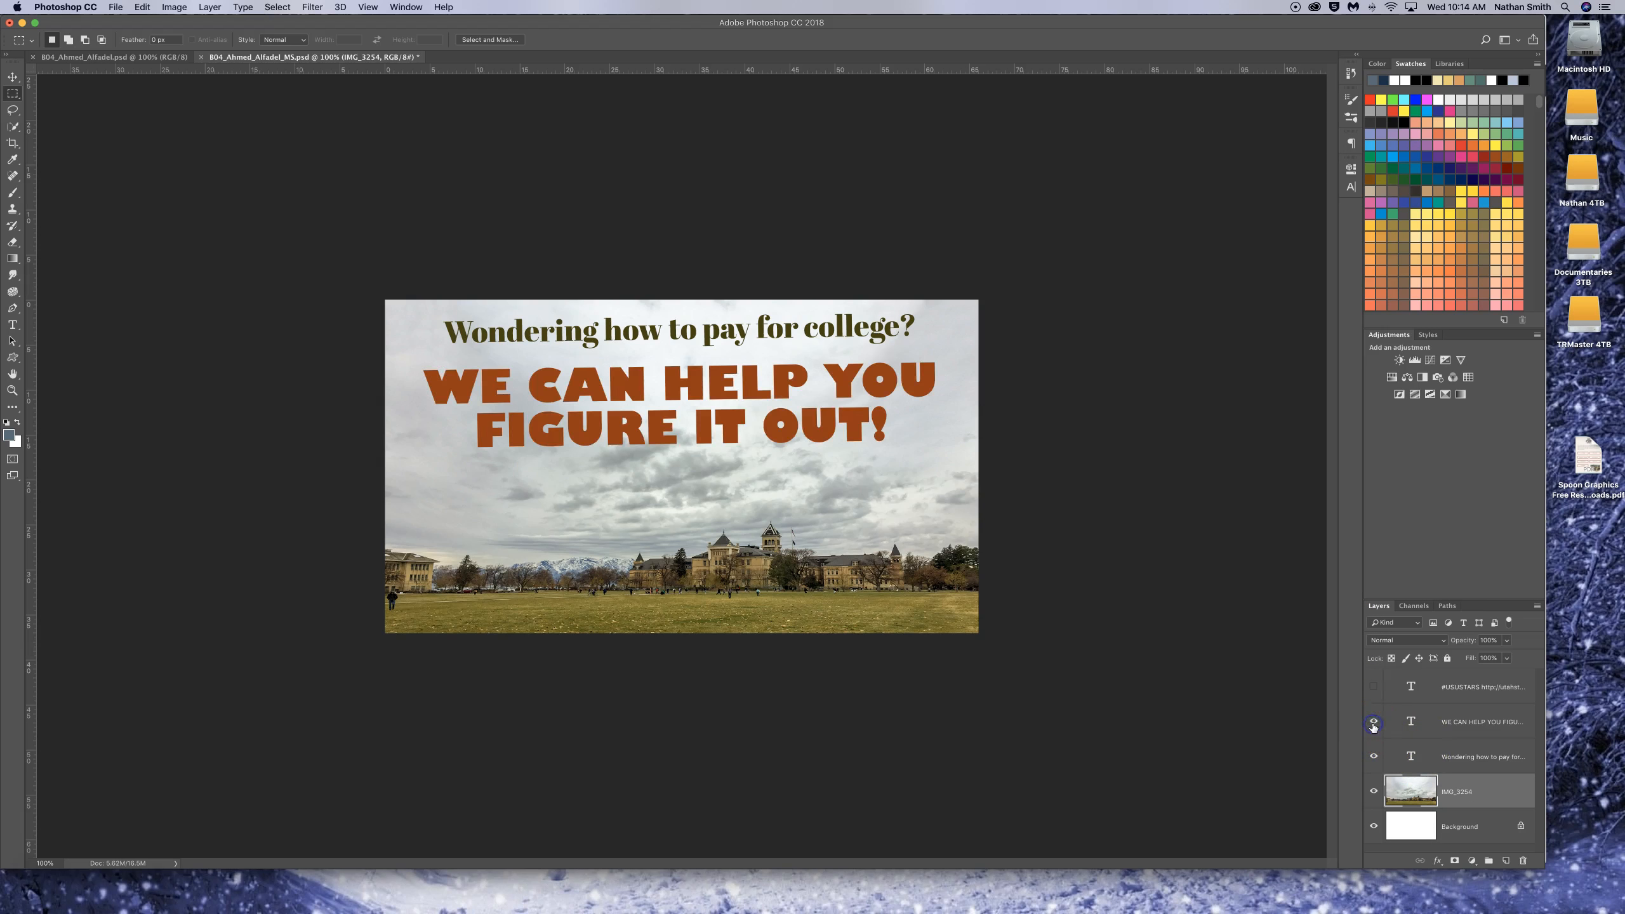
left_click(1374, 687)
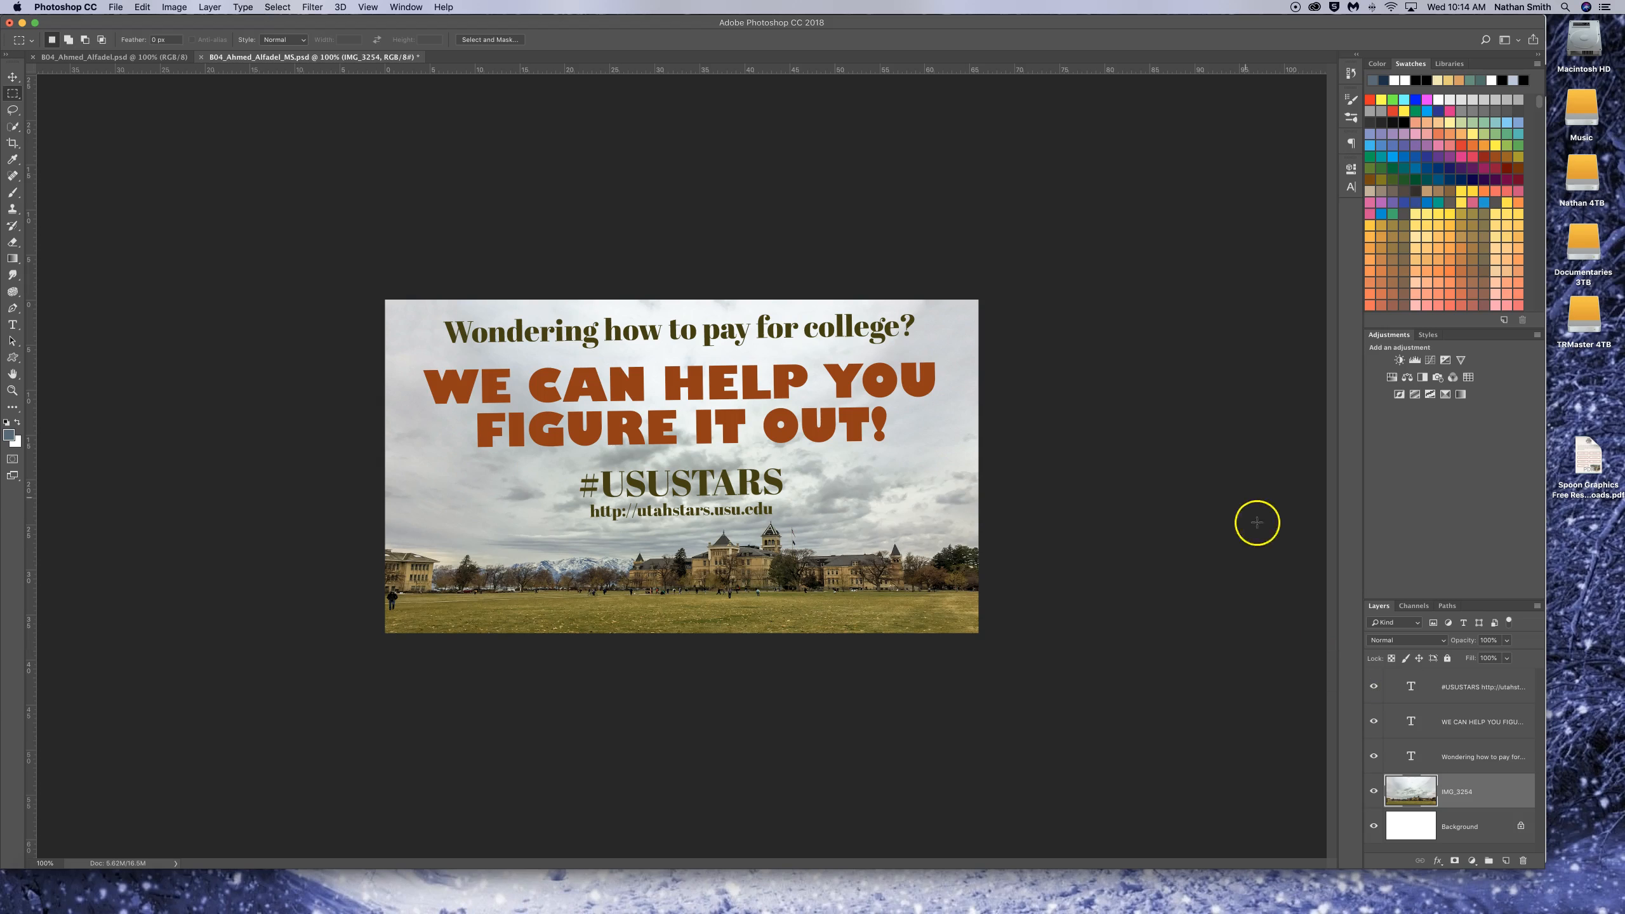
- Rotate the three text layers together about 0.6° clockwise with Free Transform
left_click(1458, 760, "shift")
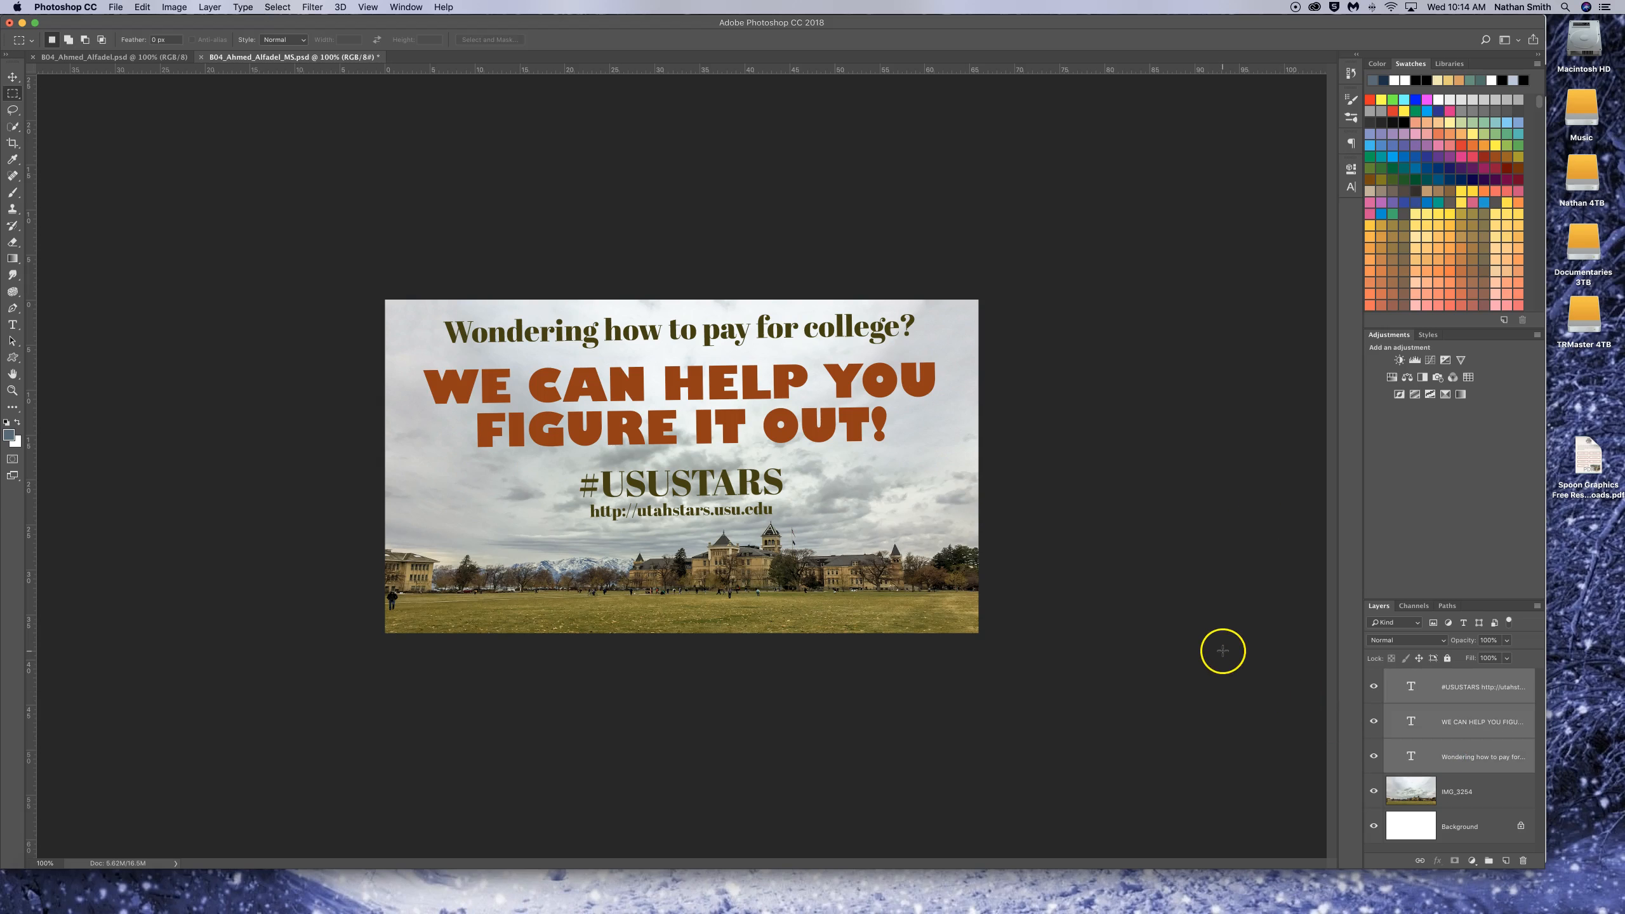
key("super+t")
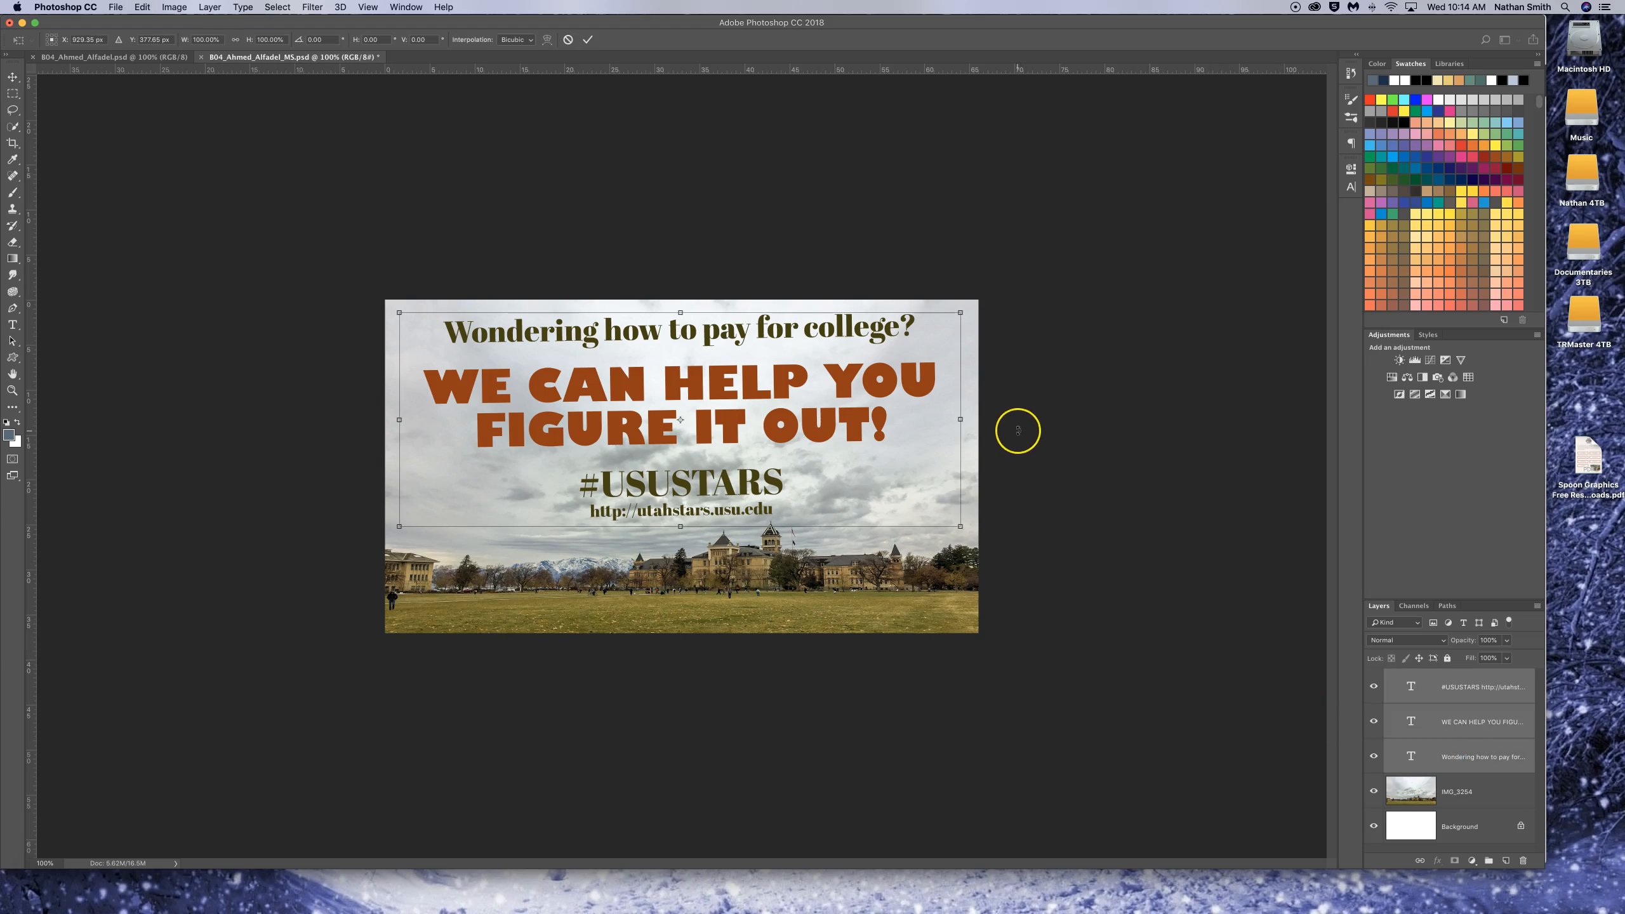
left_click_drag(1019, 433, 1027, 435)
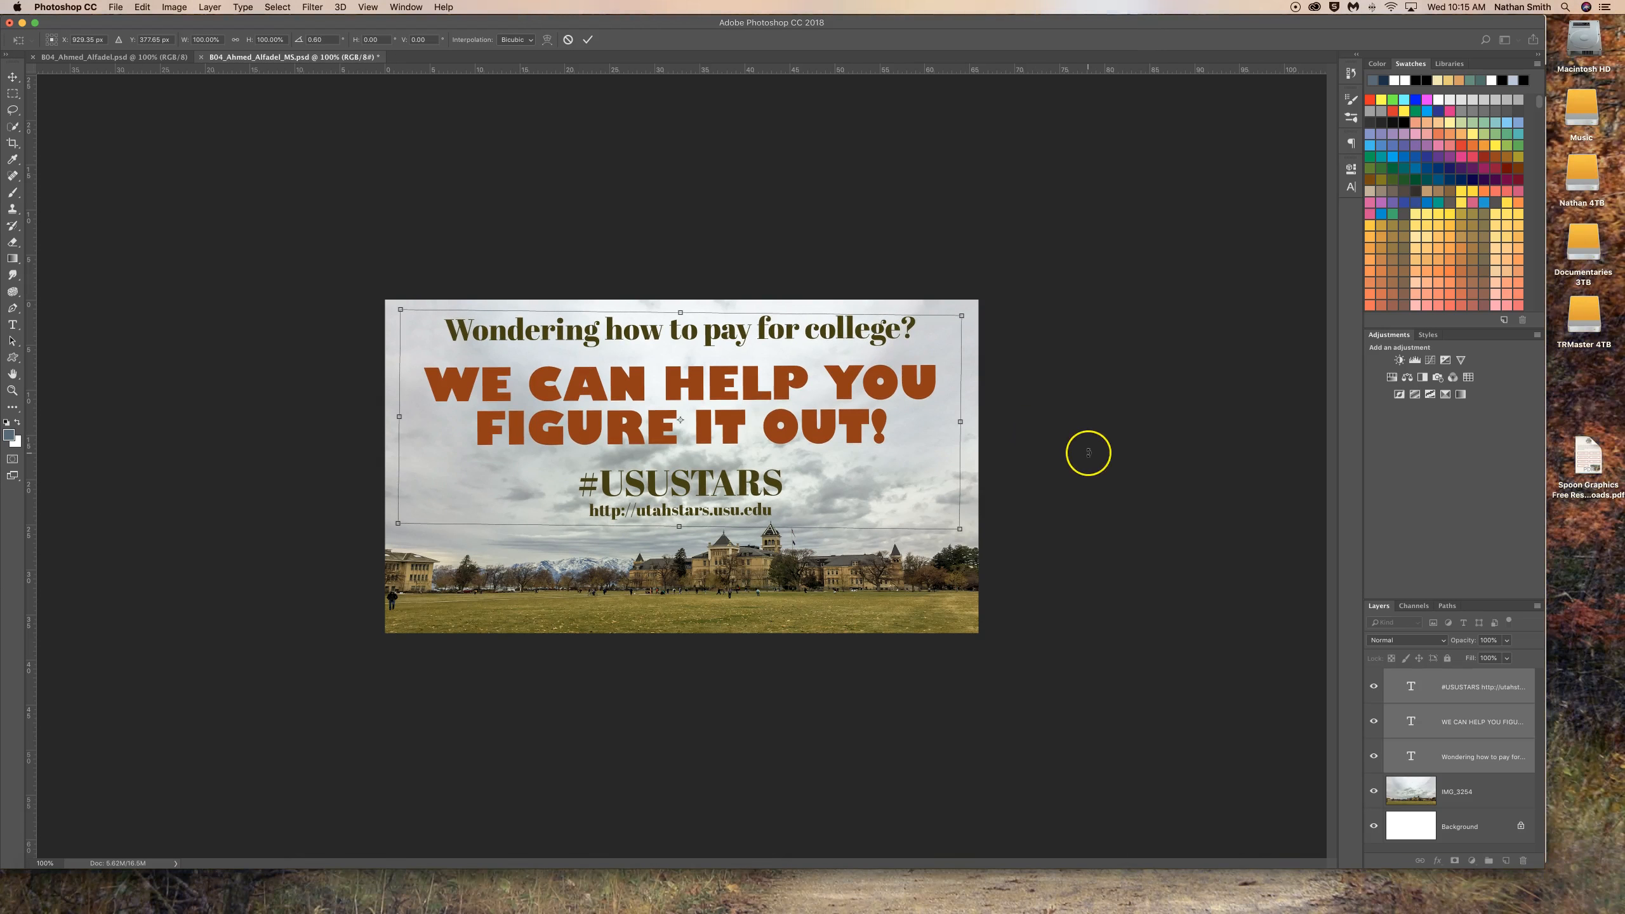
key("Return")
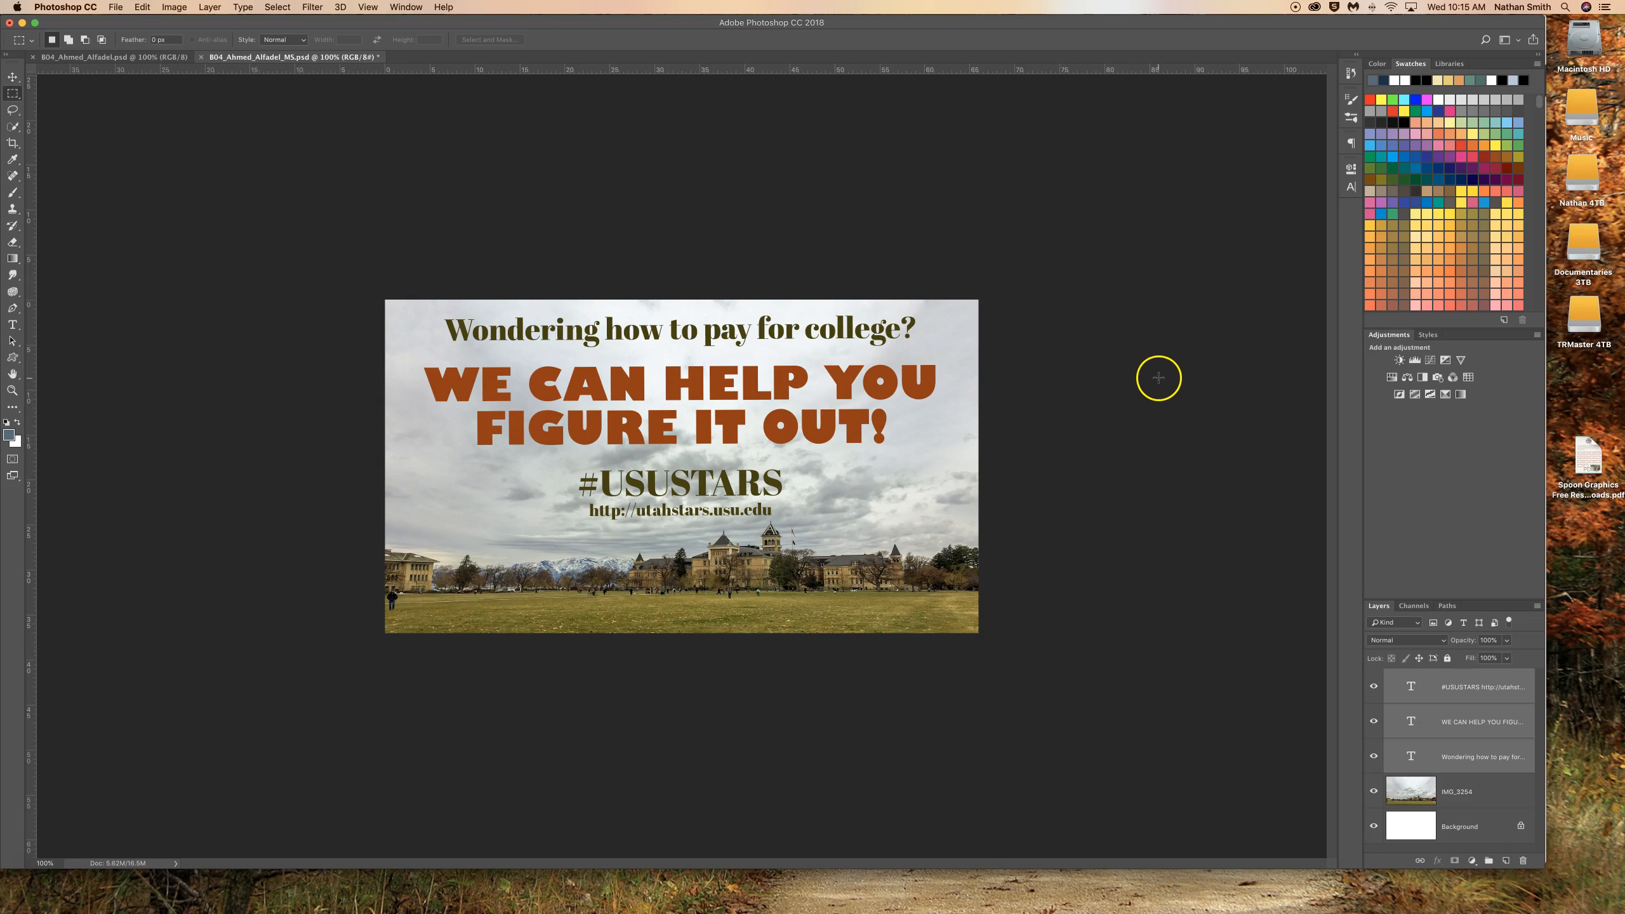
- Select the whole canvas and align the three text layers to its horizontal center
left_click(12, 77)
left_click(279, 6)
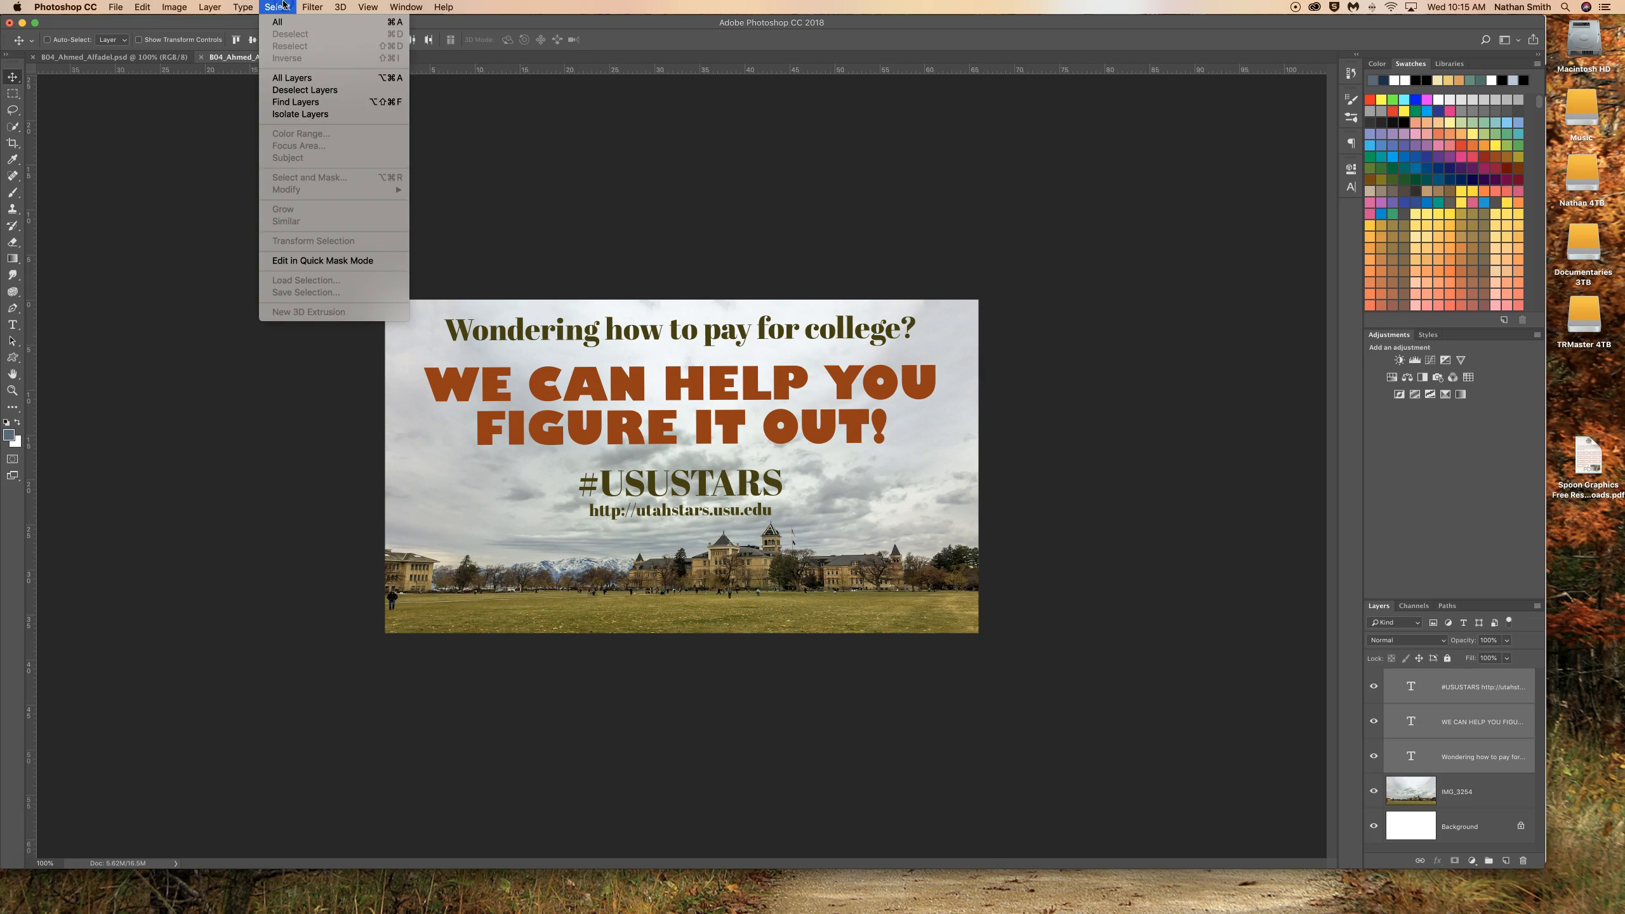
left_click(277, 22)
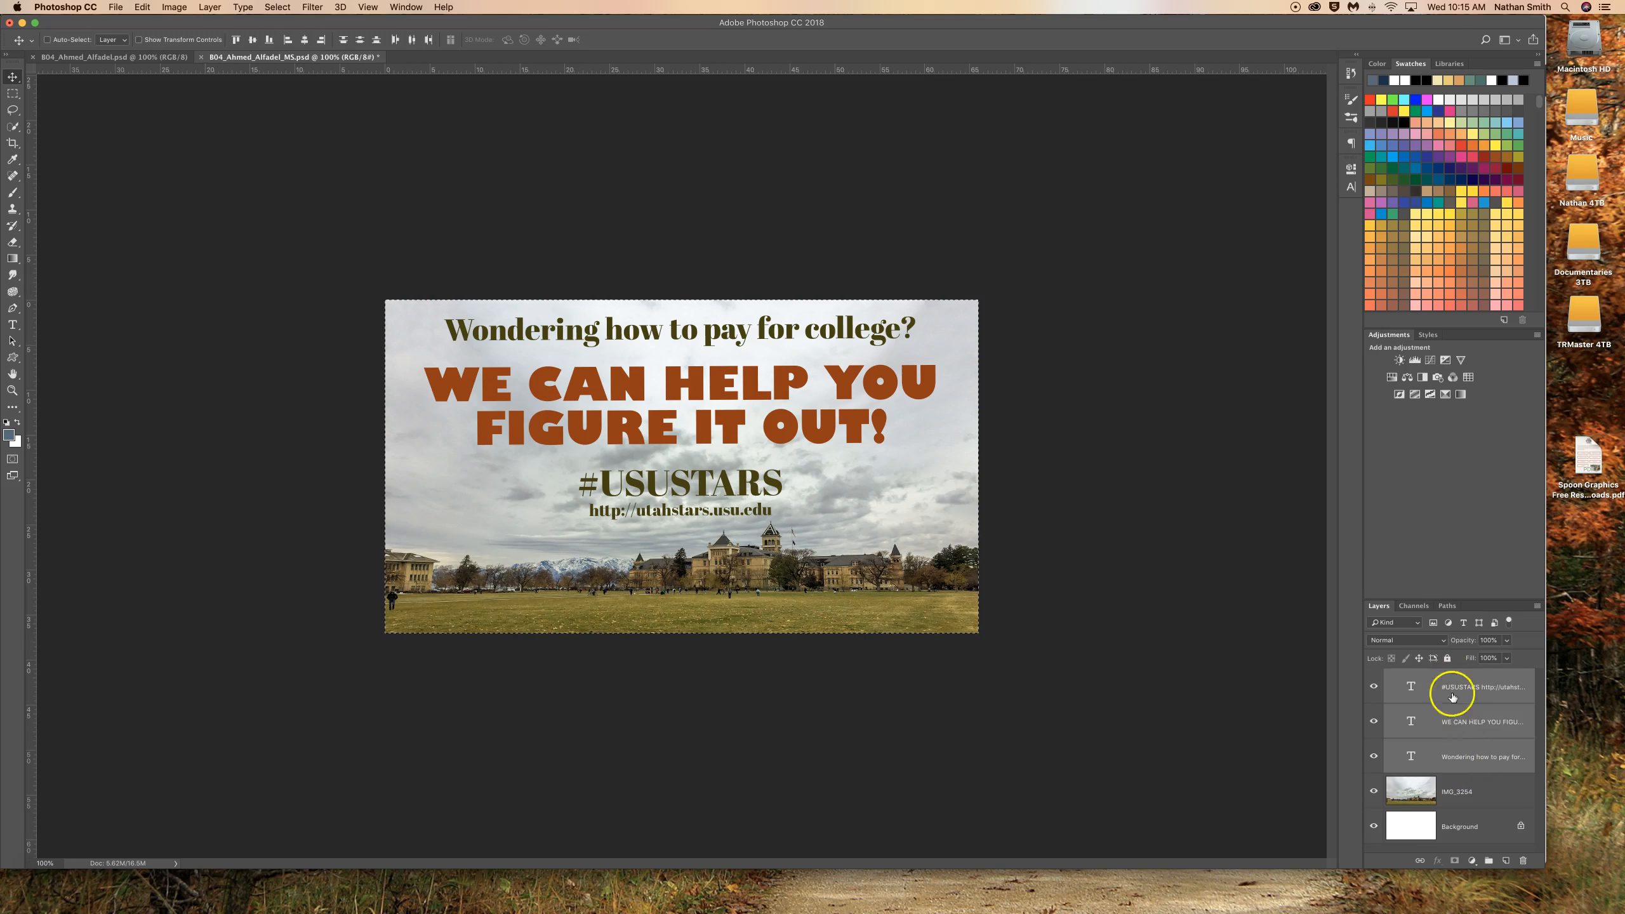
left_click(306, 42)
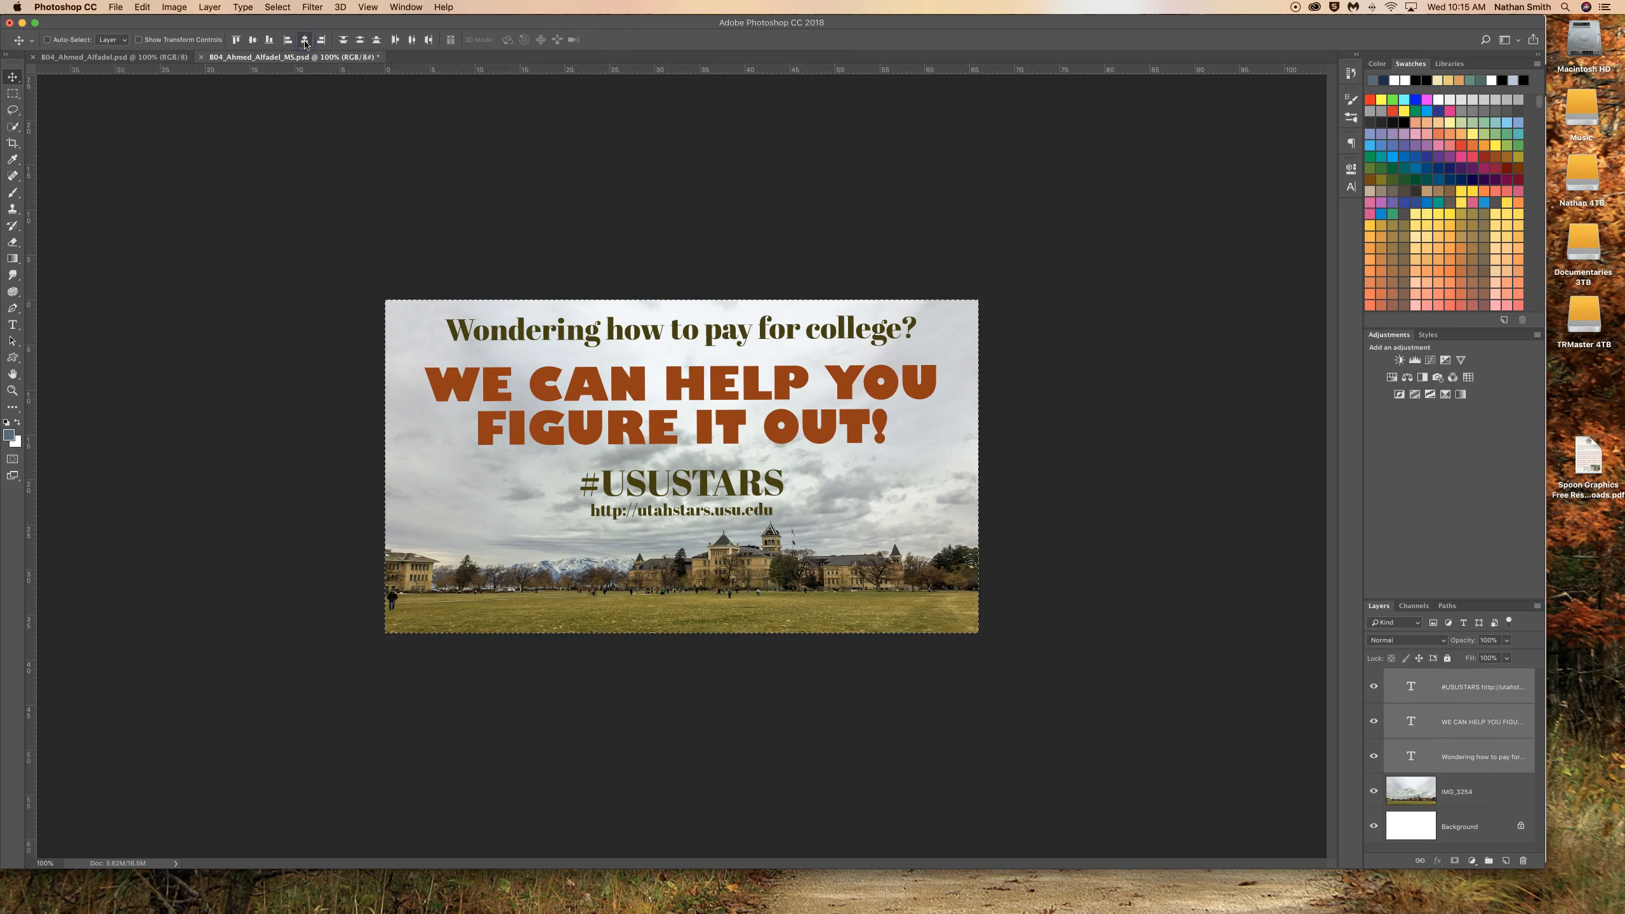
left_click(306, 41)
left_click(306, 43)
- Recolor the #USUSTARS and web address text a dark olive, sampling the grass and then darkening it with the hue shifted to 58°
left_click(1410, 684)
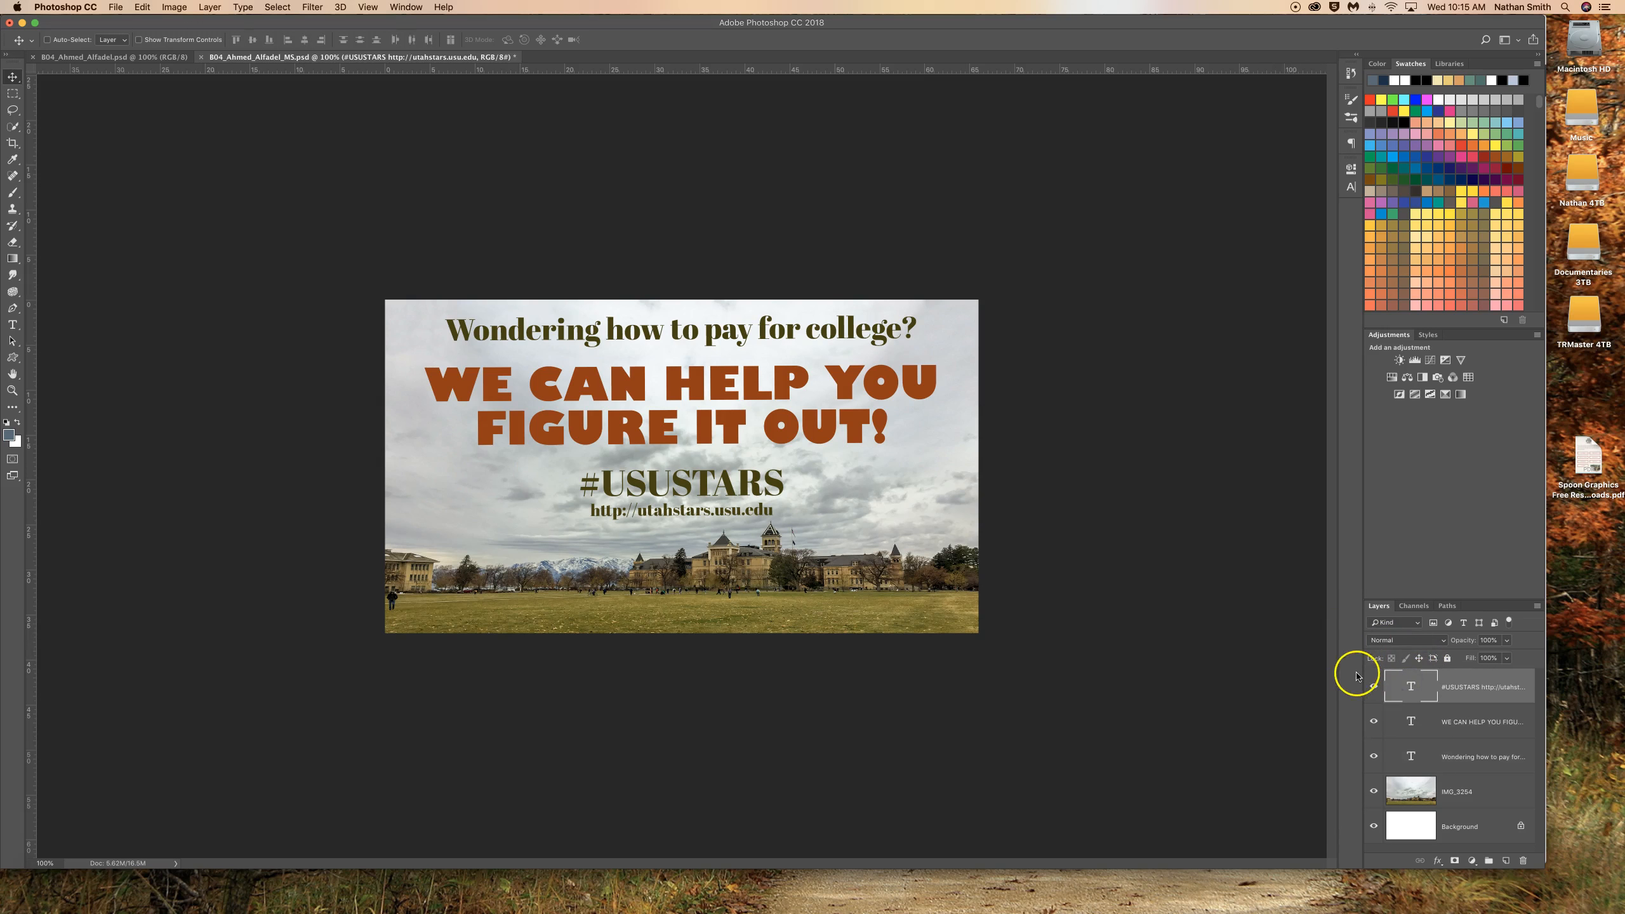
key("t")
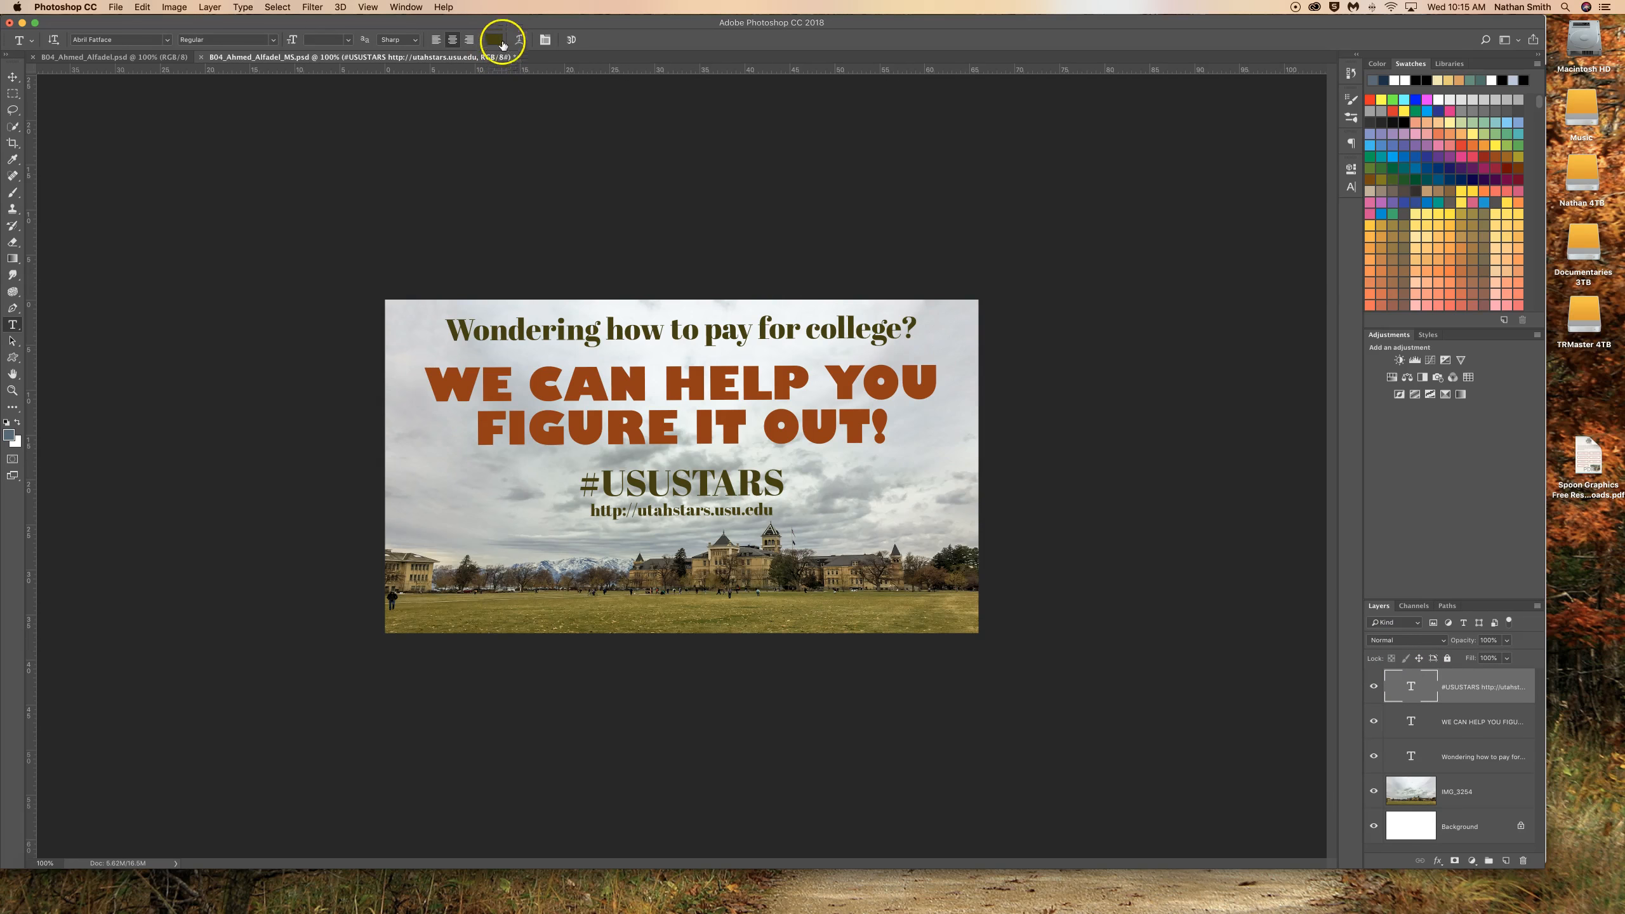
left_click(498, 40)
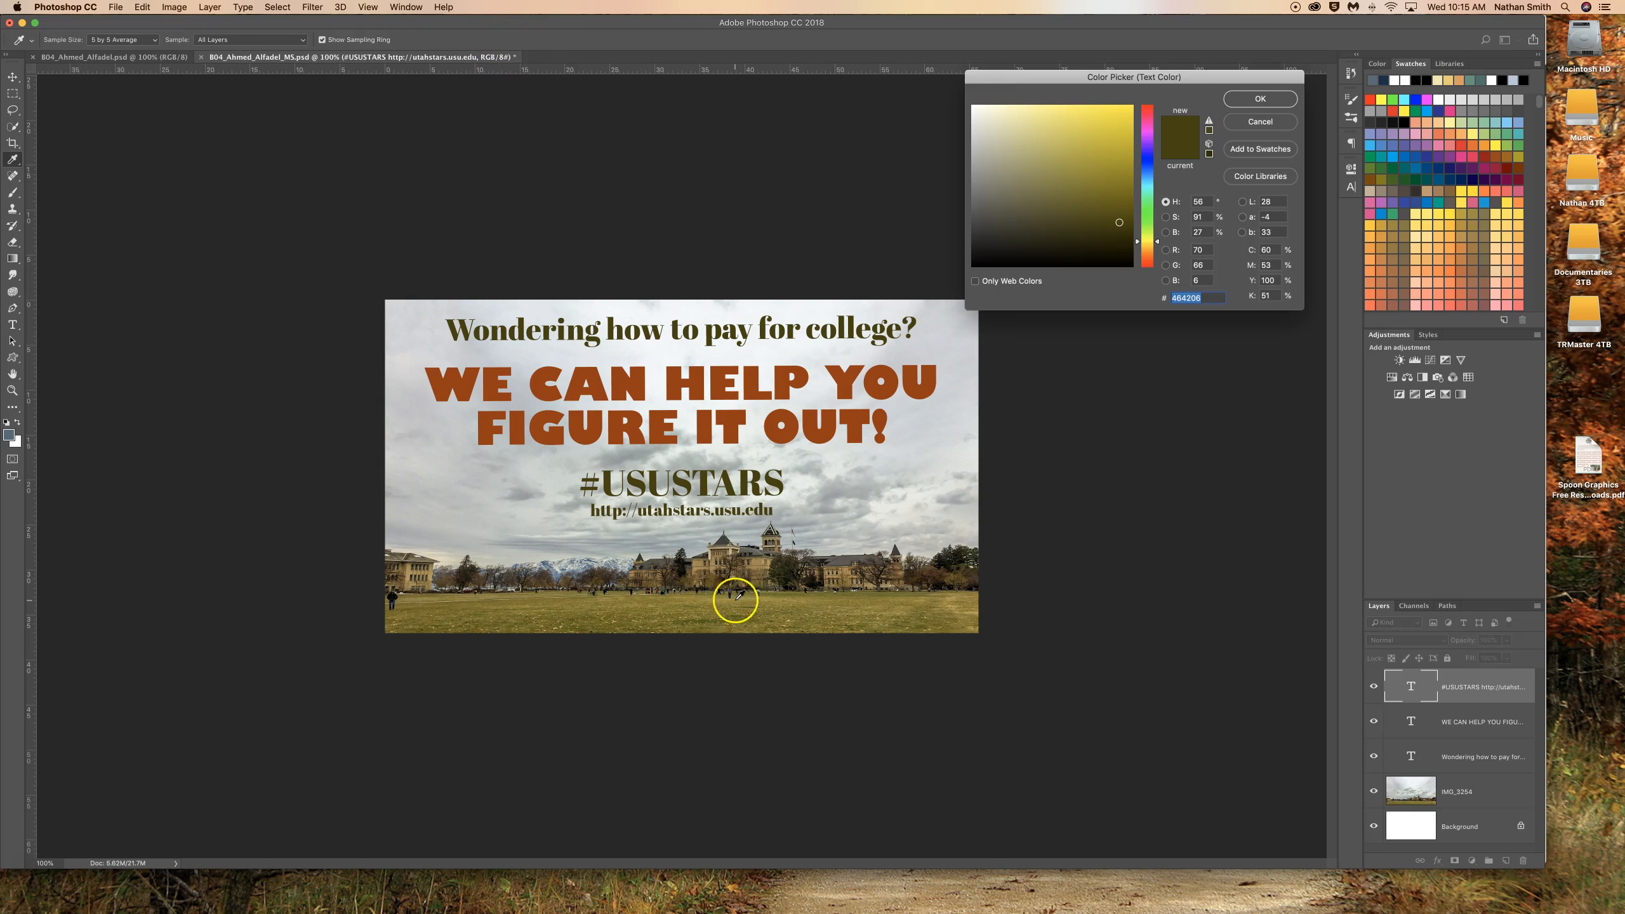
left_click(753, 603)
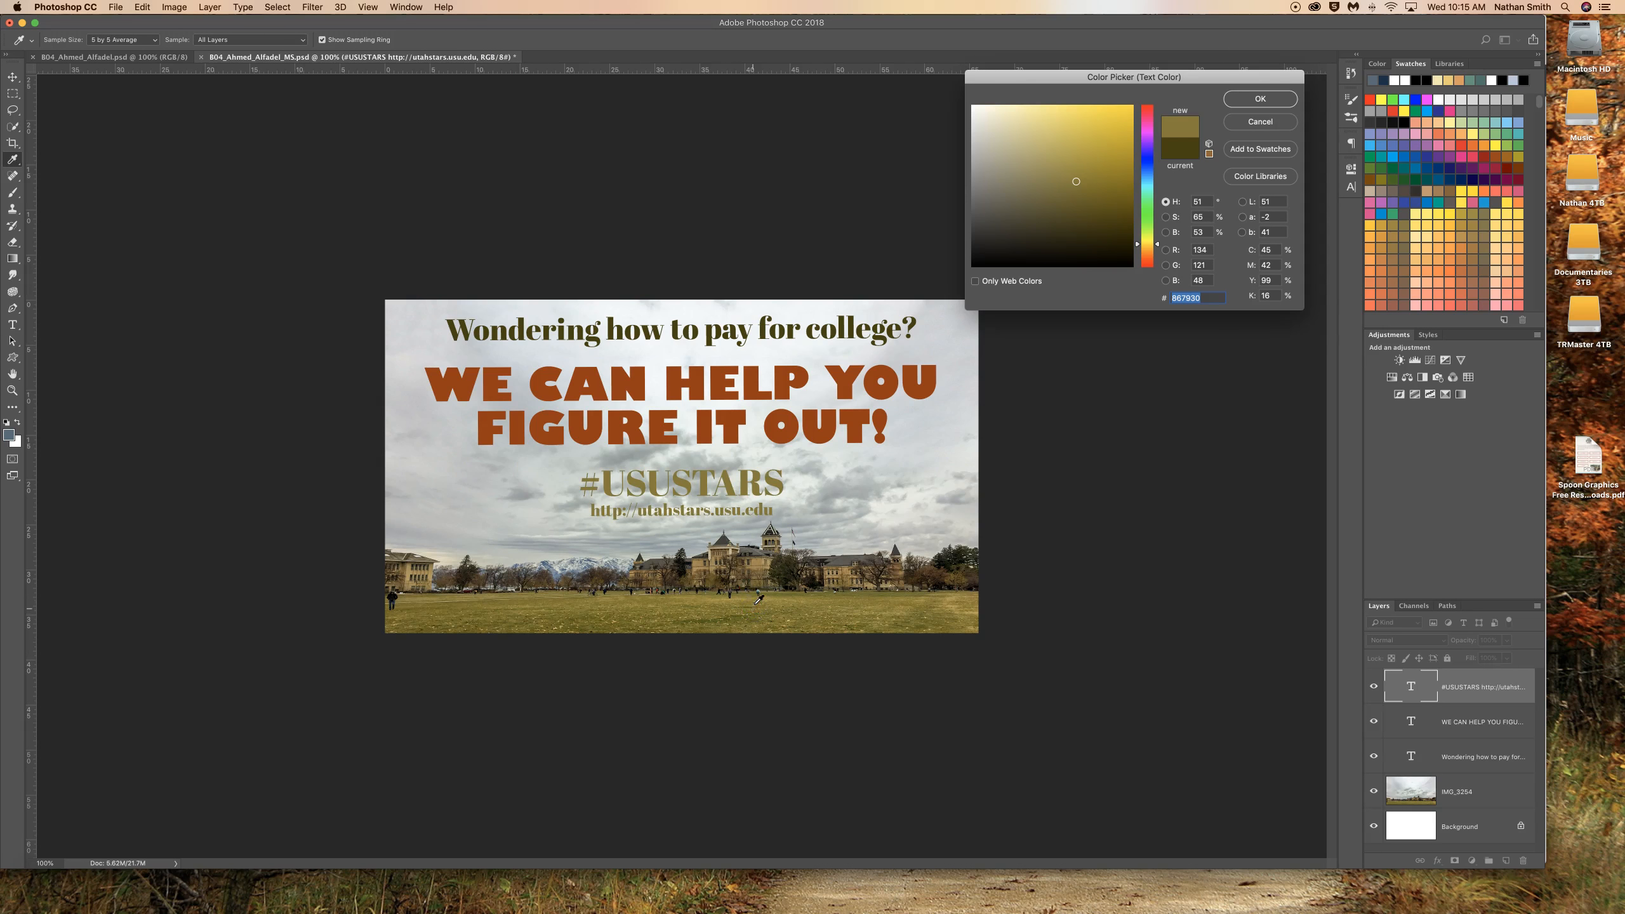
left_click(1111, 205)
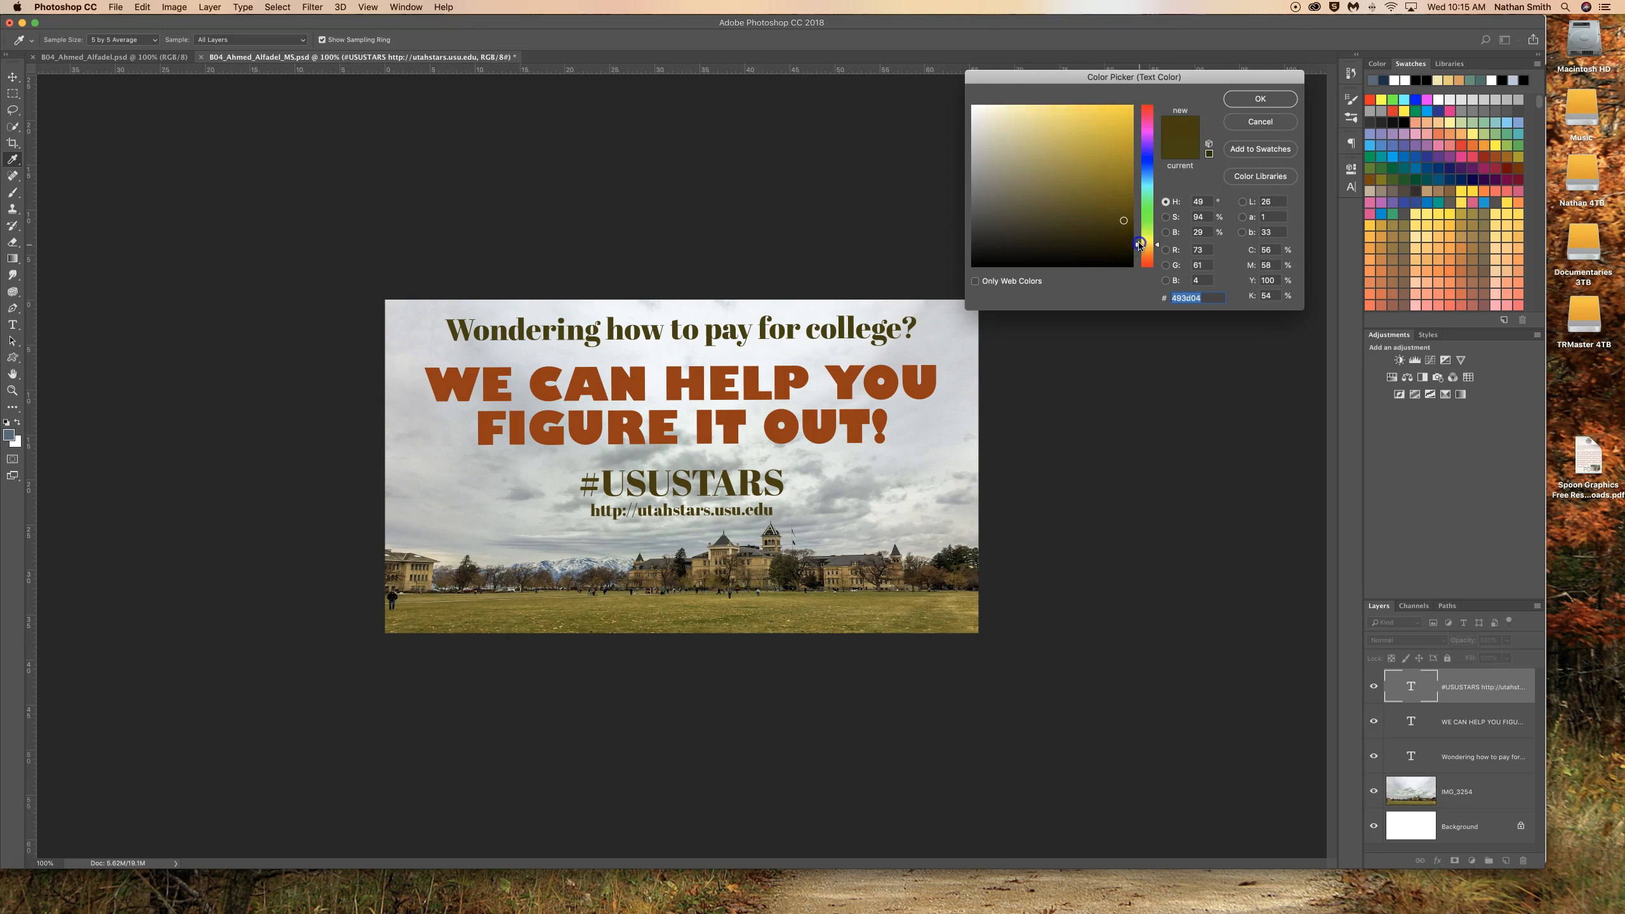
left_click_drag(1140, 245, 1140, 239)
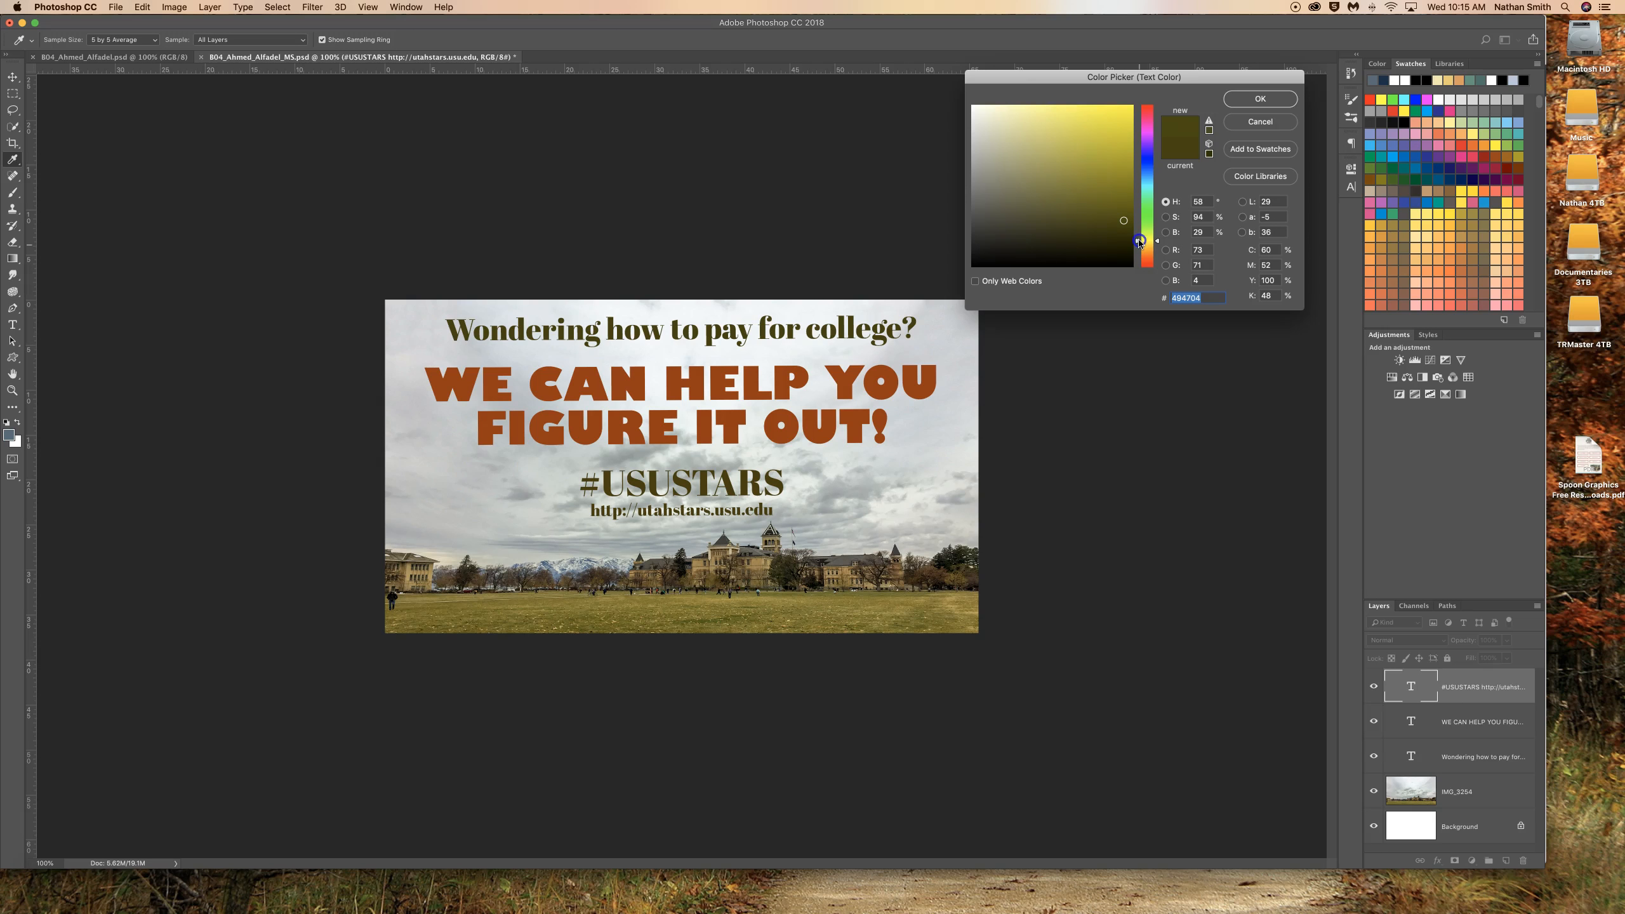
left_click(1127, 230)
left_click(1259, 99)
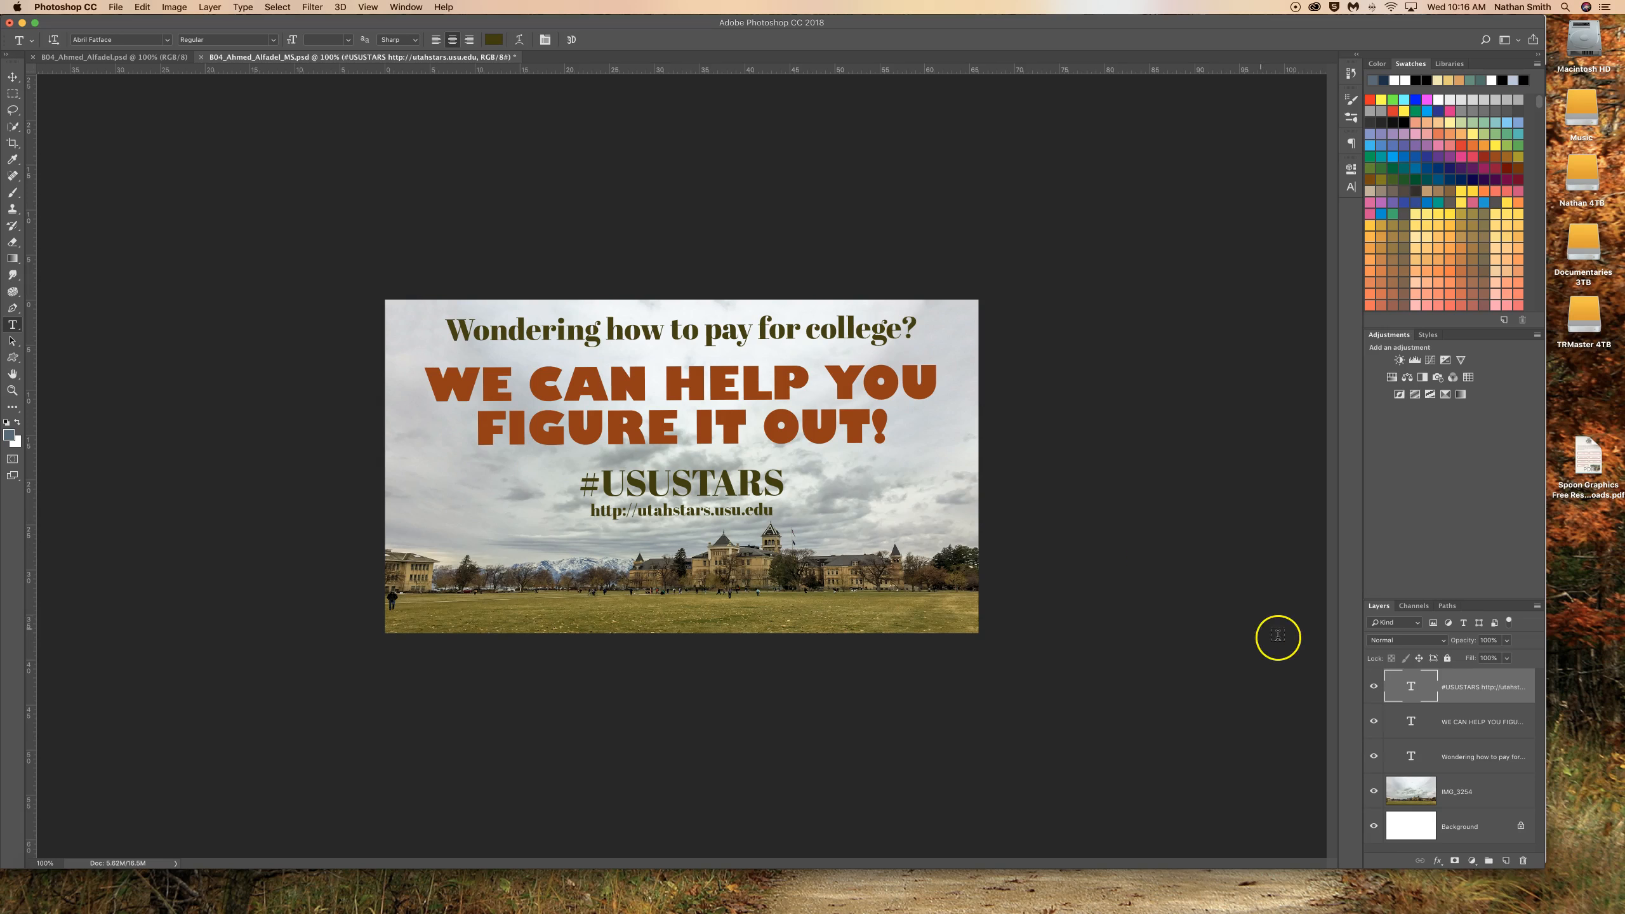
- Add a Threshold adjustment layer directly above the campus photo with level 107 and reduce its opacity to 44%
left_click(1466, 791)
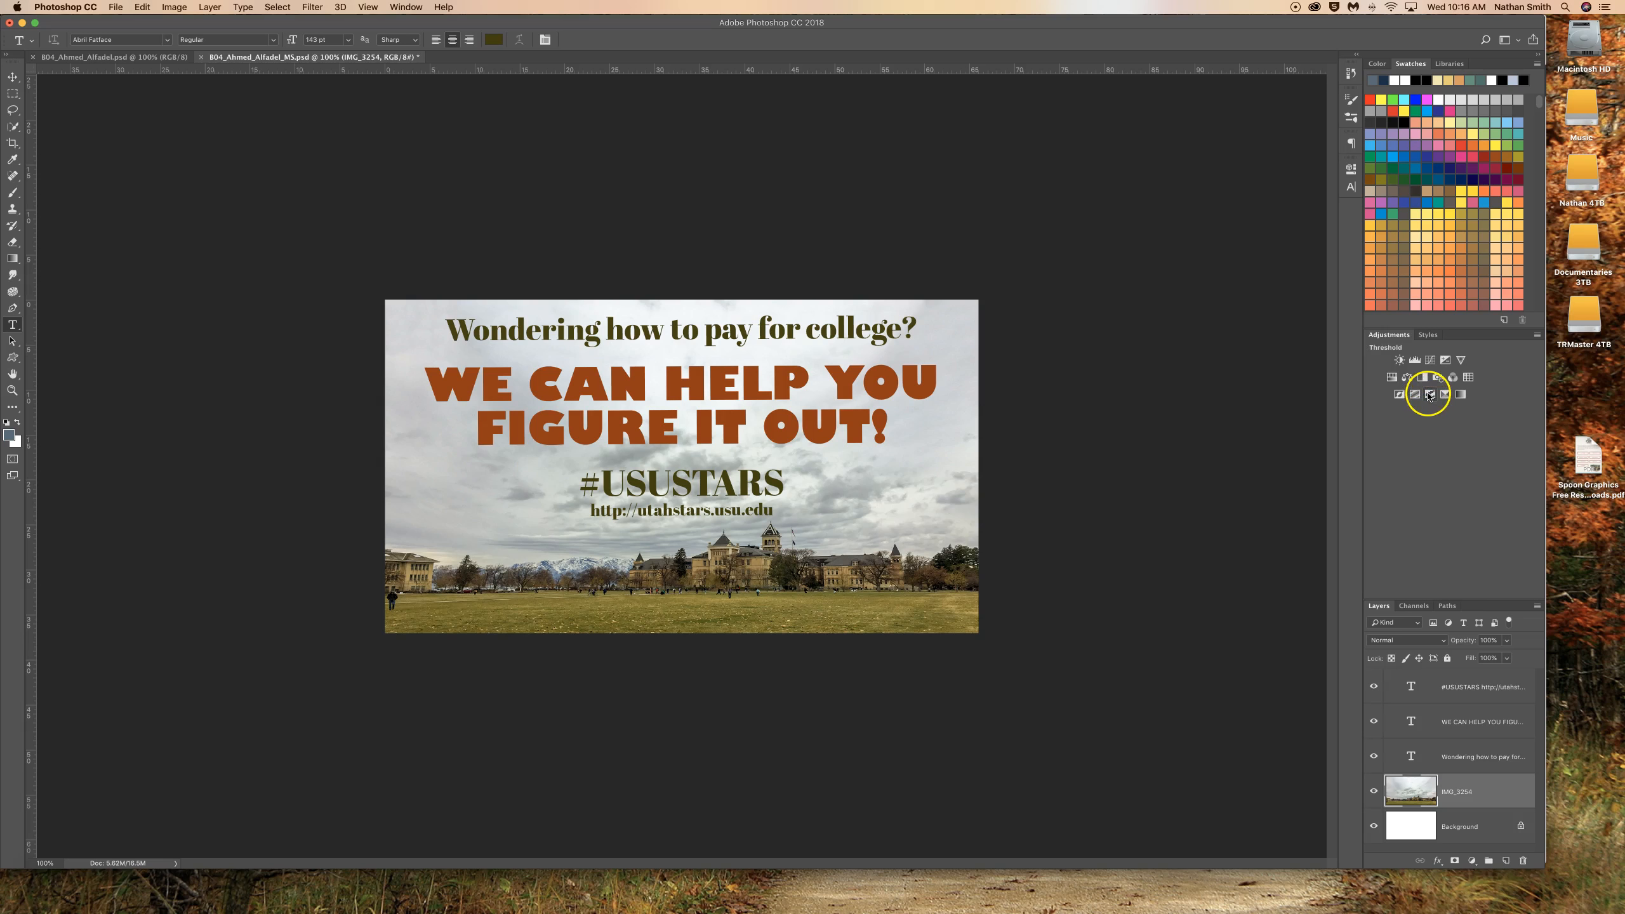
left_click(1431, 395)
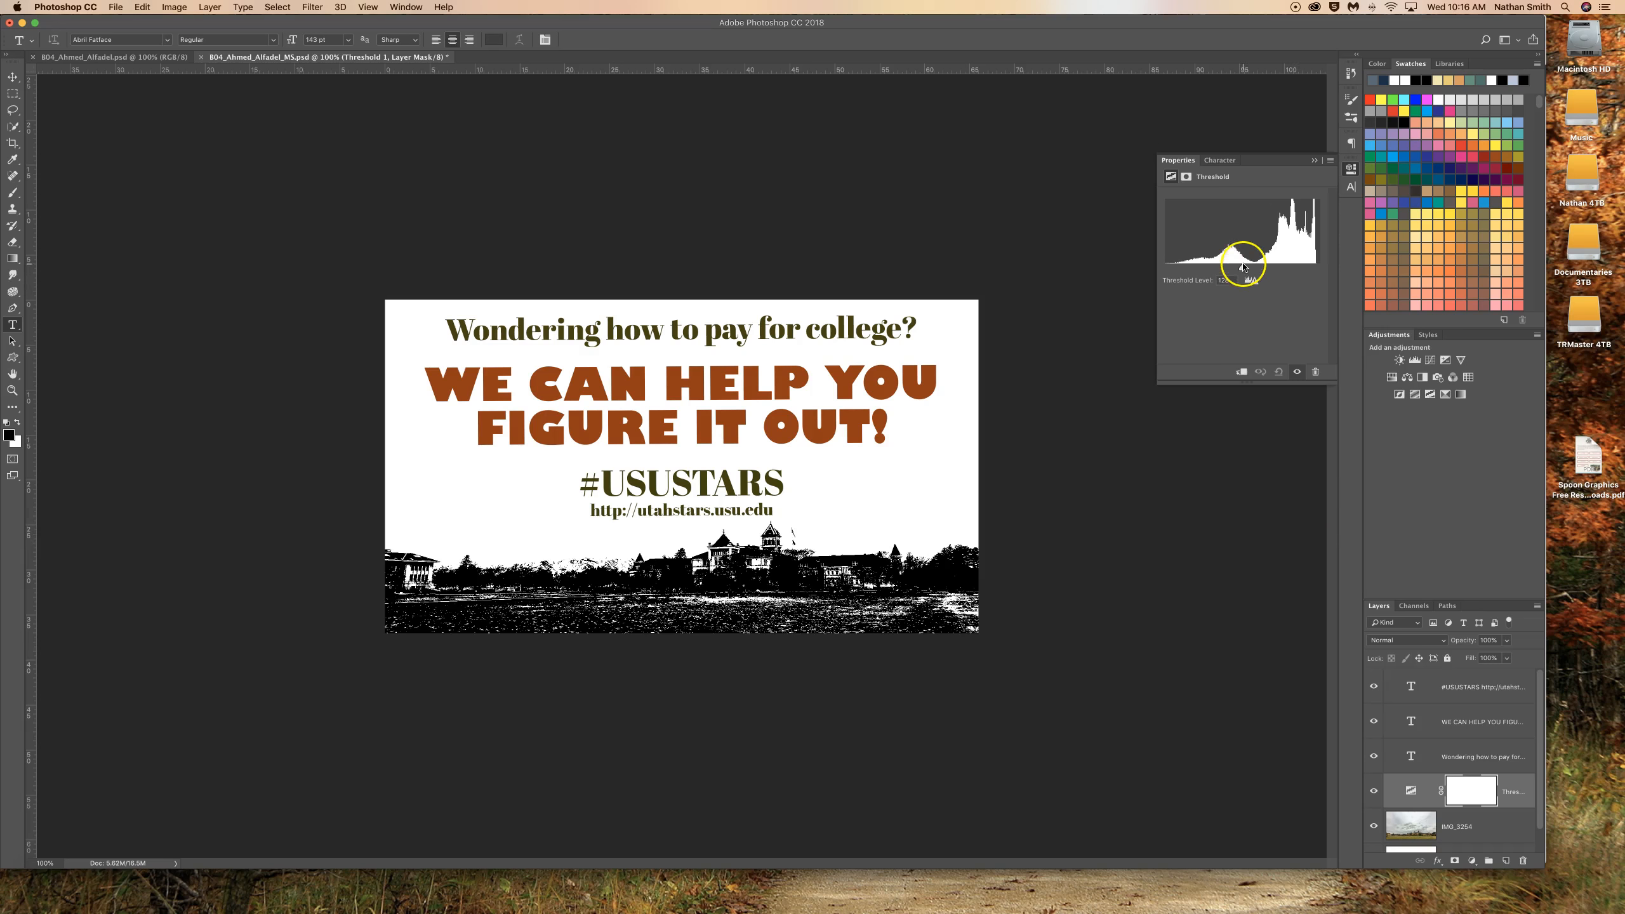
mouse_move(1242, 270)
left_mouse_down()
mouse_move(1166, 279)
mouse_move(1315, 269)
mouse_move(1163, 282)
mouse_move(1229, 266)
left_mouse_up()
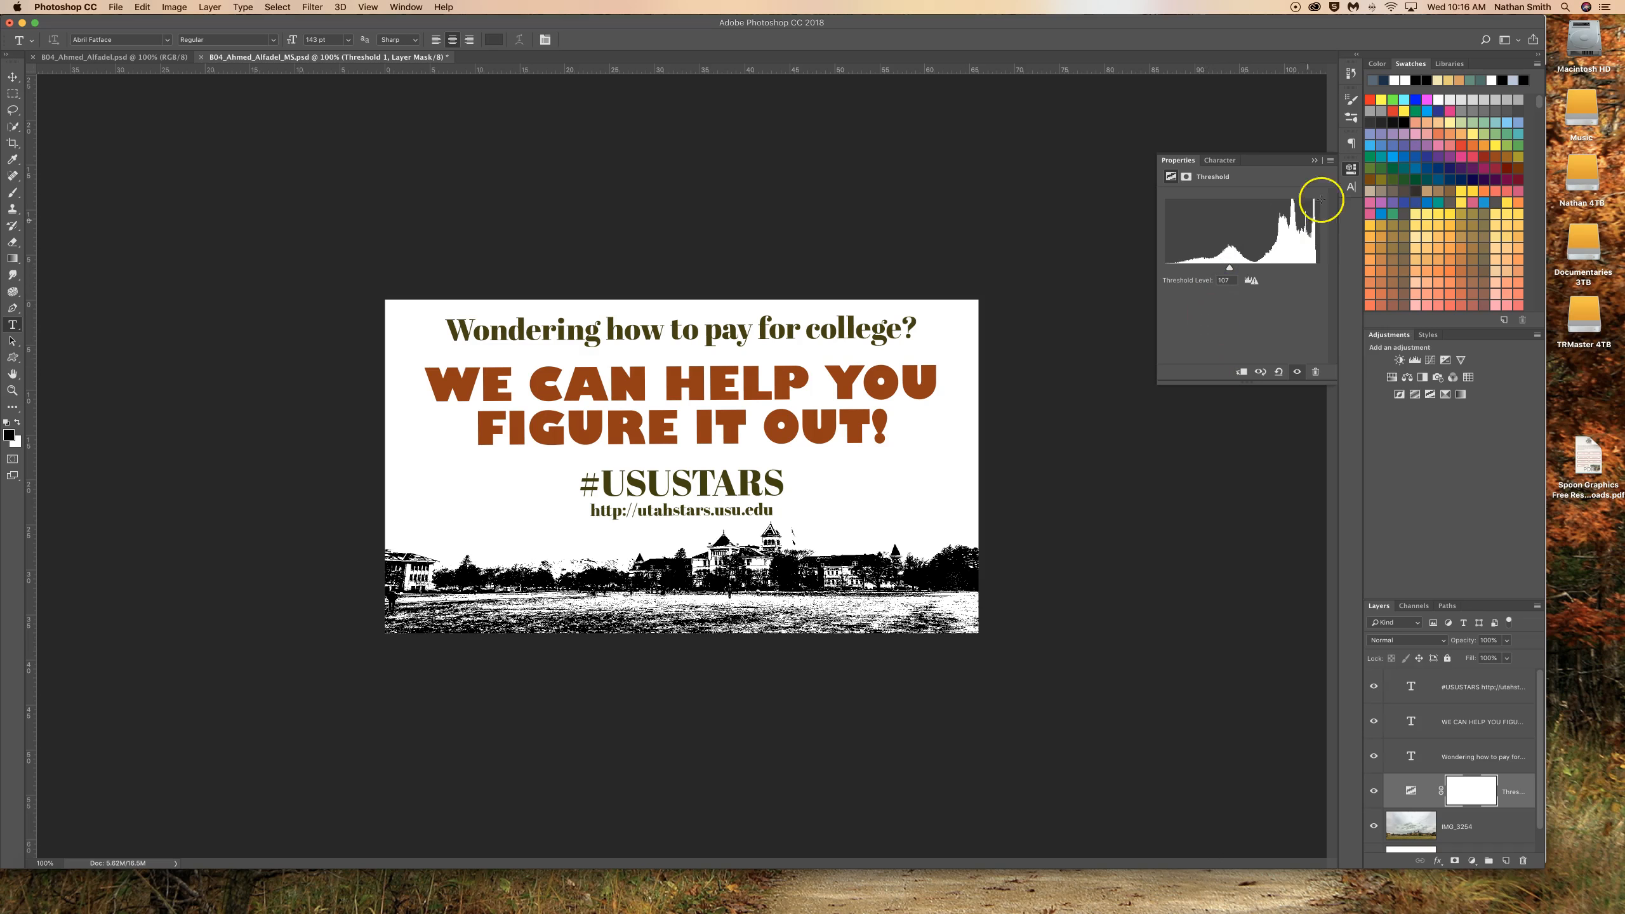
left_click(1315, 161)
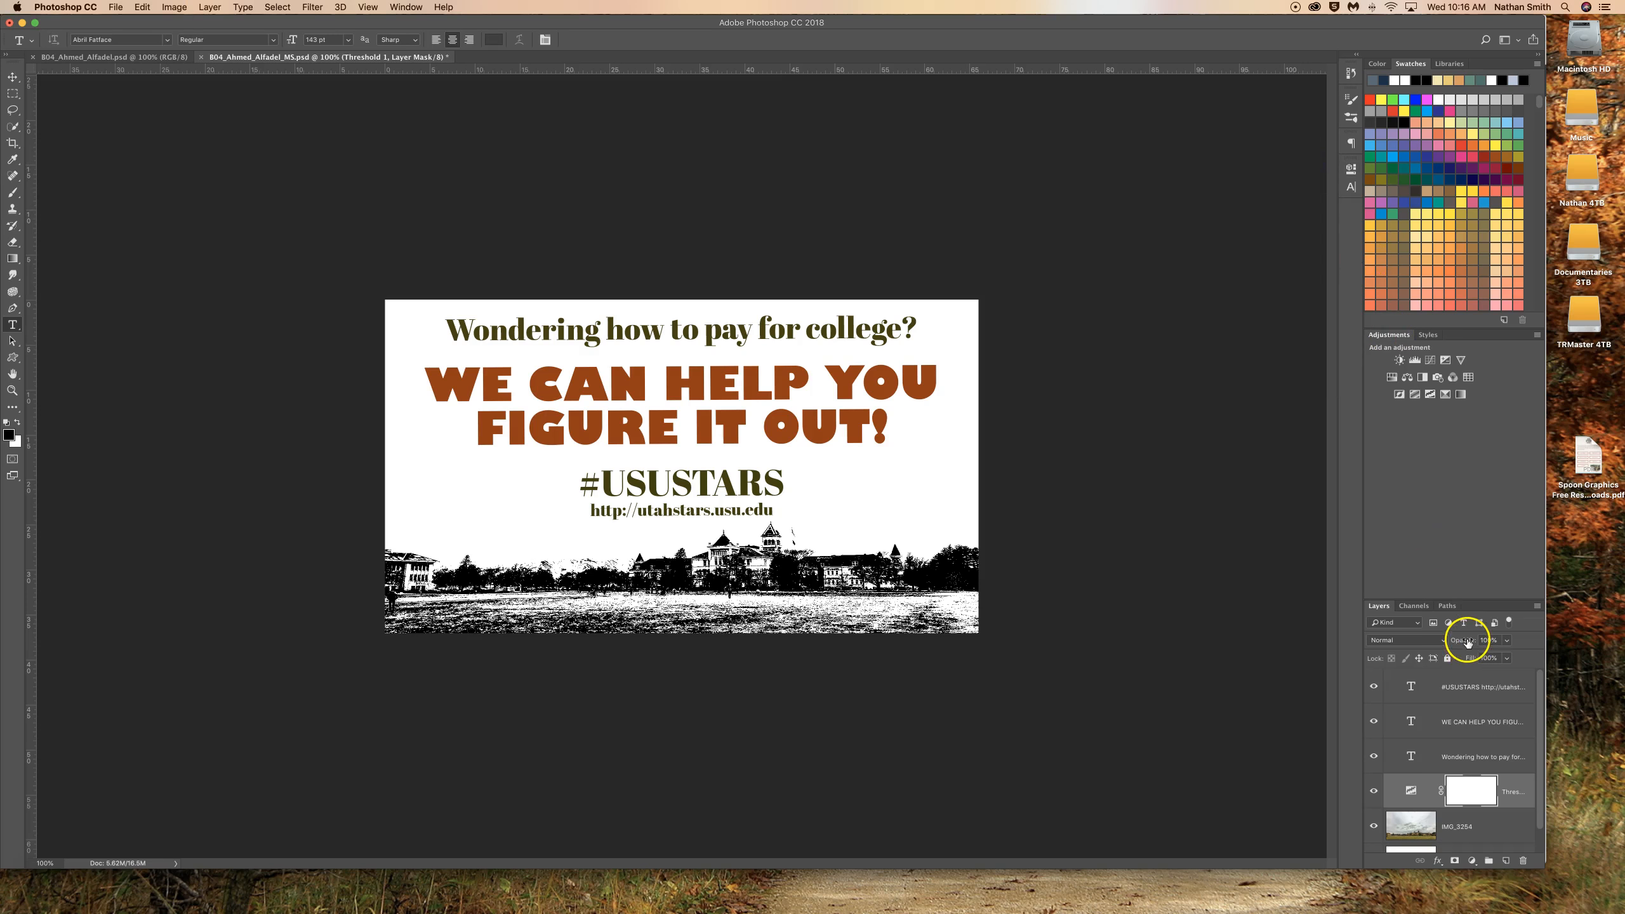
left_click_drag(1450, 642, 1437, 643)
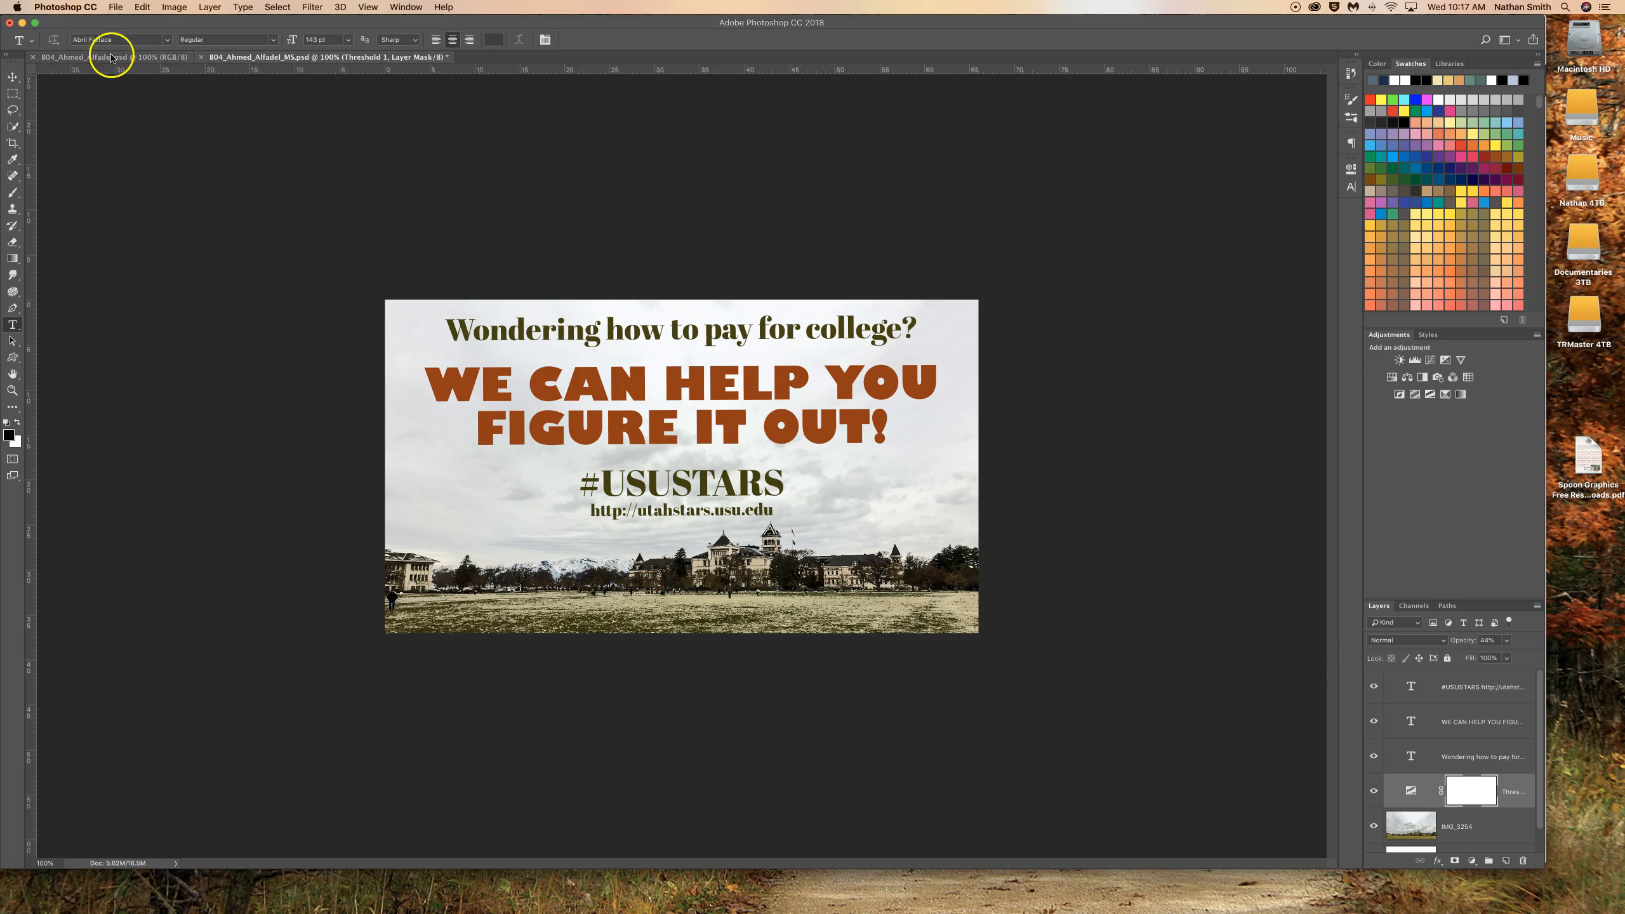
- View the original design to compare it with the thresholded version, then return to the edited document
left_click(111, 57)
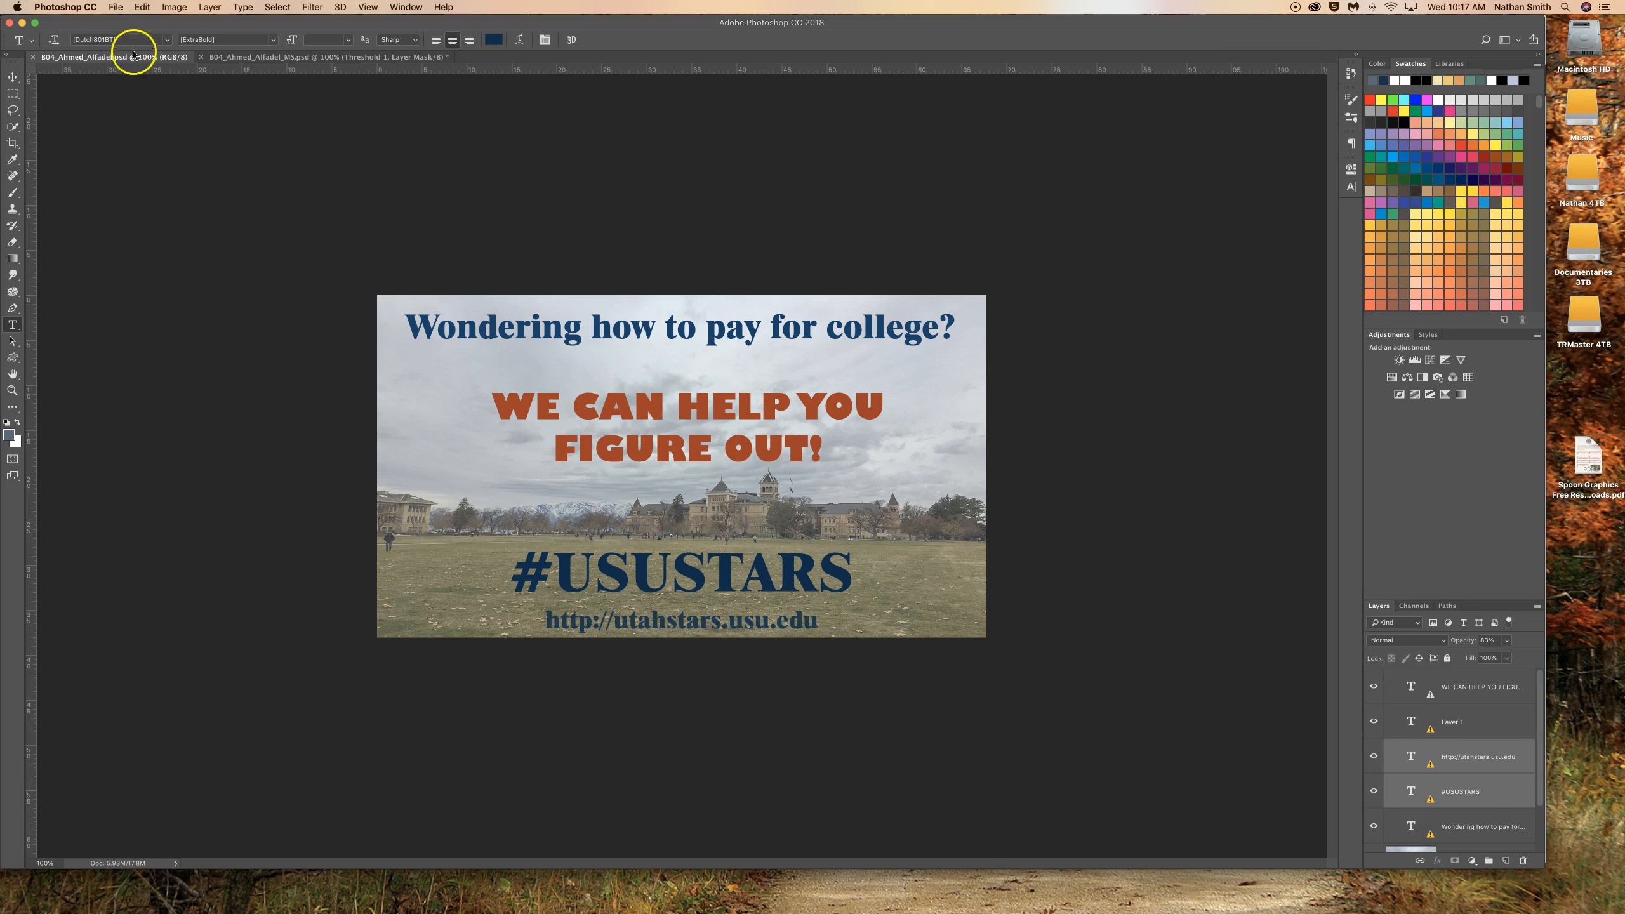
left_click(308, 57)
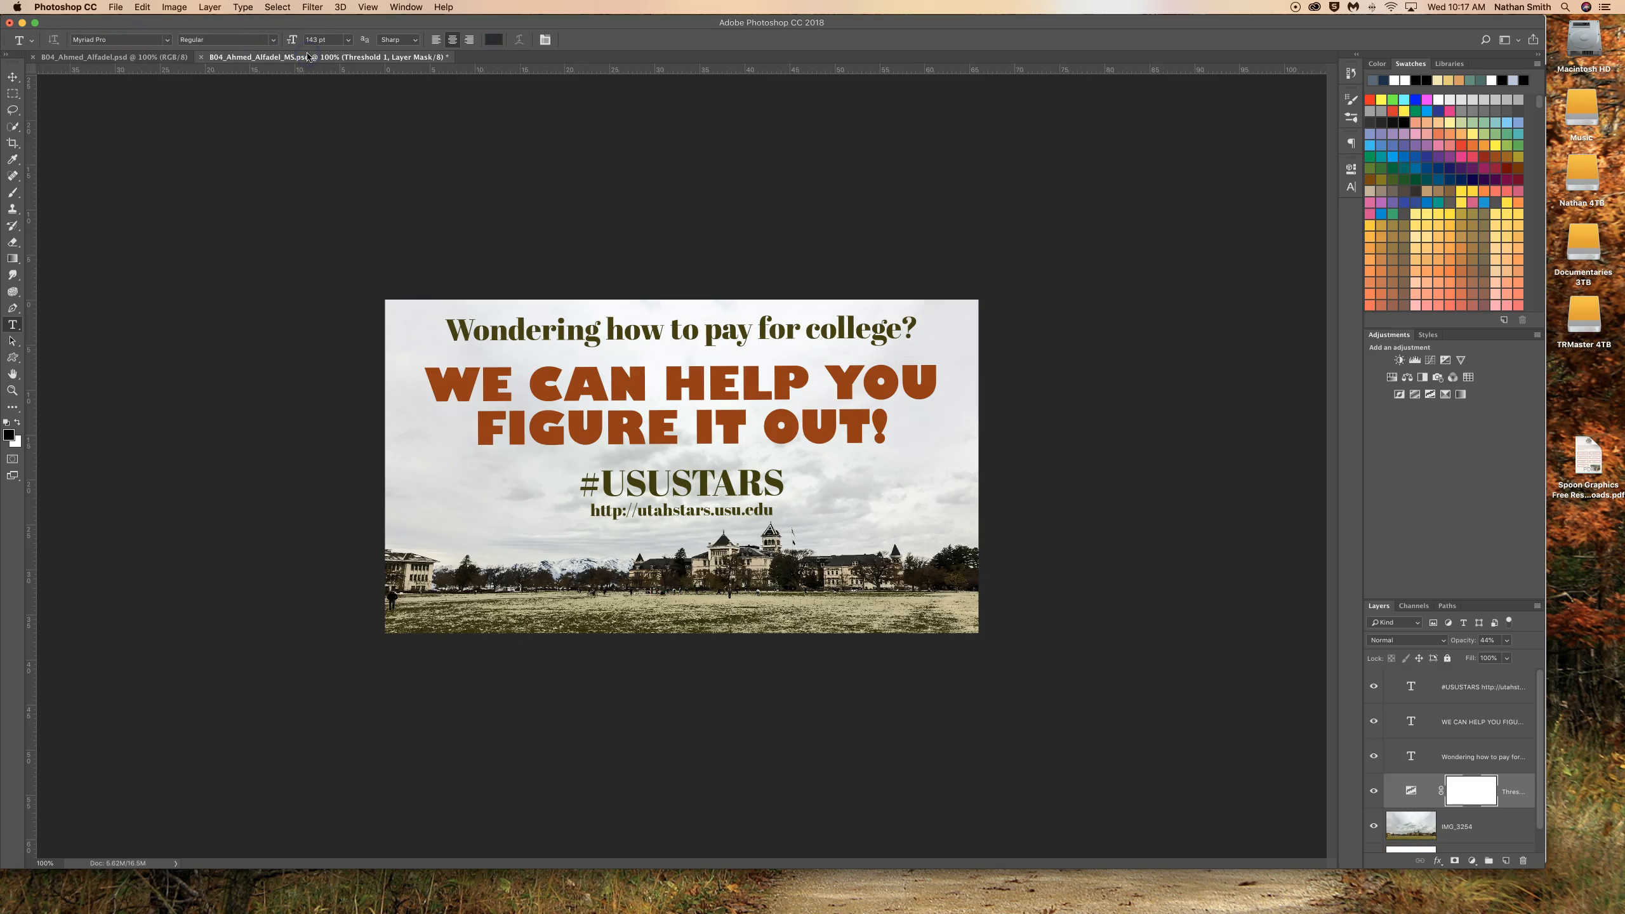